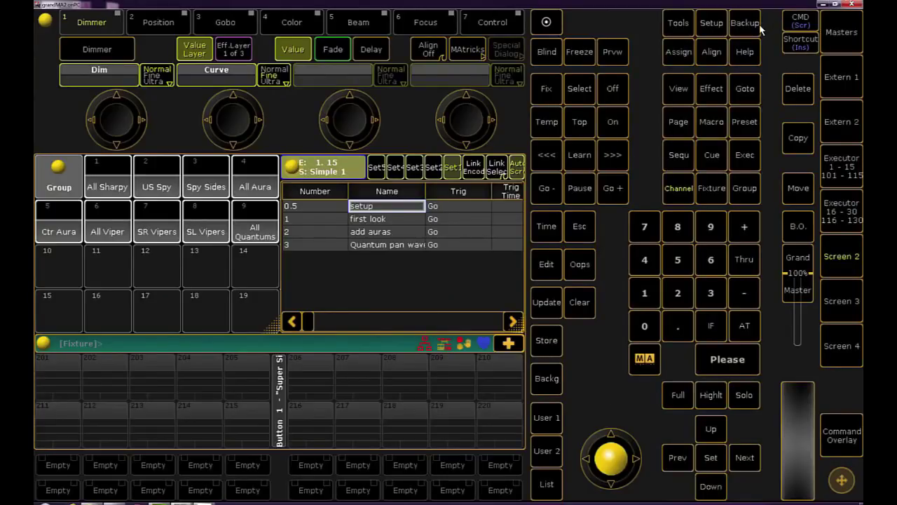
# - Save the show under the new name 'consoletrainer2018 jan 2' via Backup > Save Show As
pyautogui.click(760, 27)
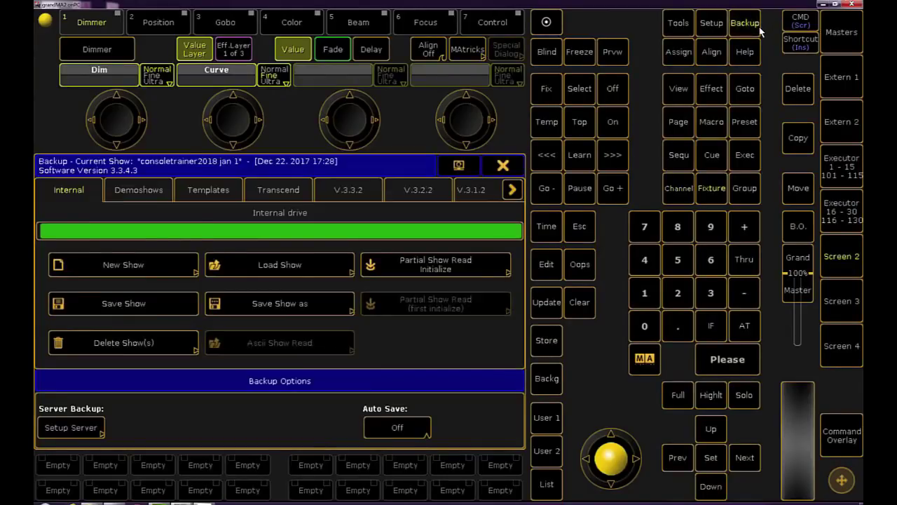
pyautogui.click(231, 305)
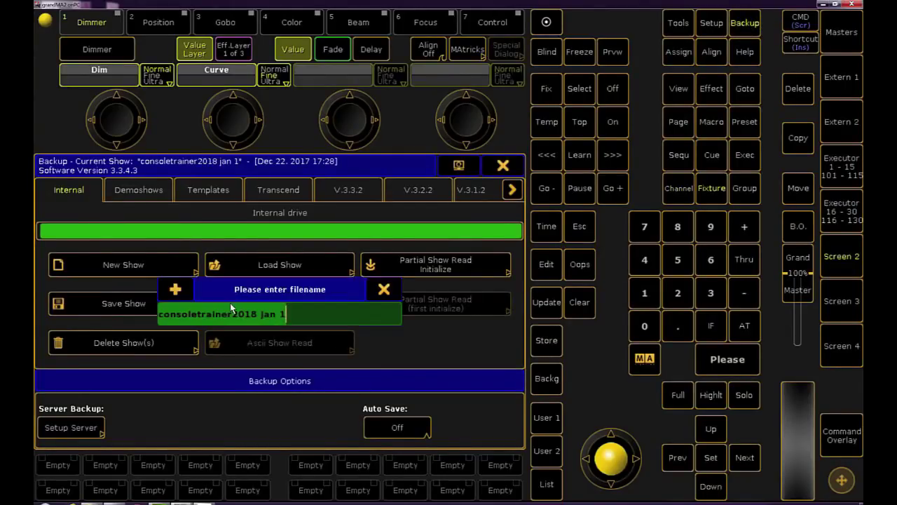
pyautogui.press('BackSpace')
pyautogui.write('2')
pyautogui.press('Return')
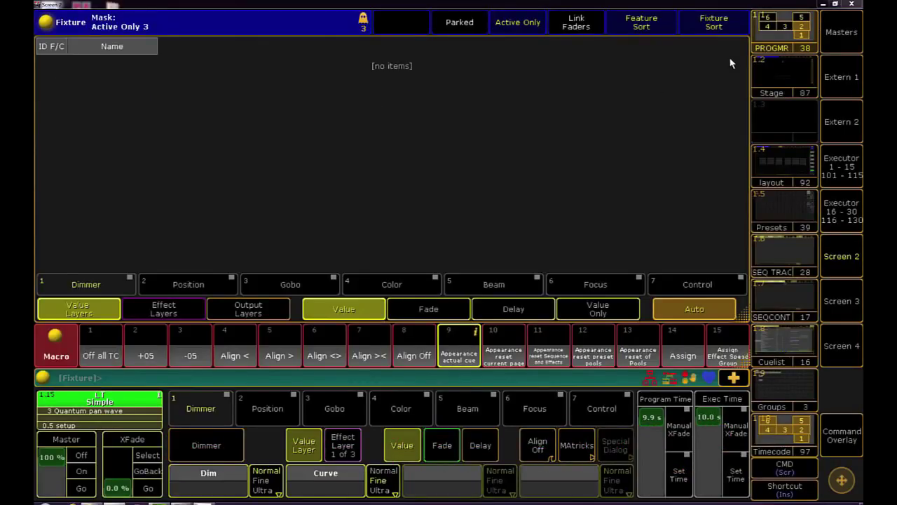
# - Flip through the Stage, layout and Groups view buttons, ending on the 3D Stage view
pyautogui.click(784, 84)
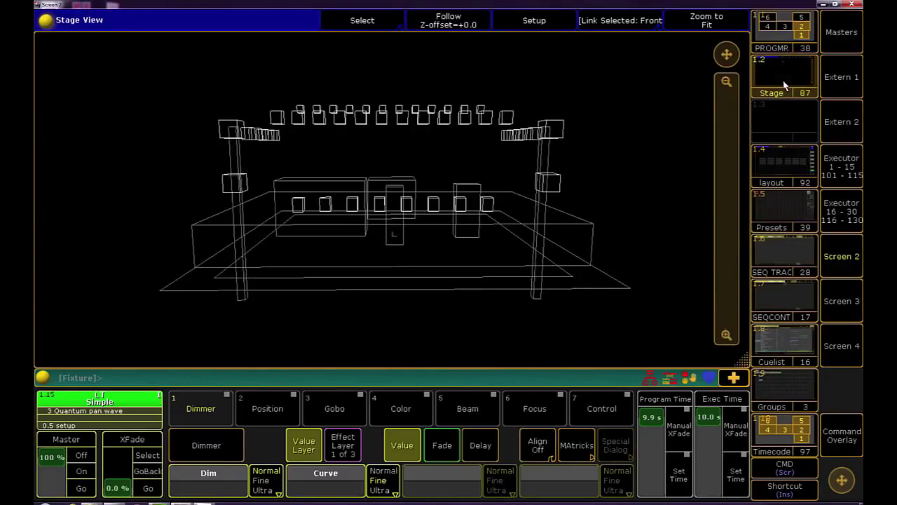
pyautogui.click(796, 157)
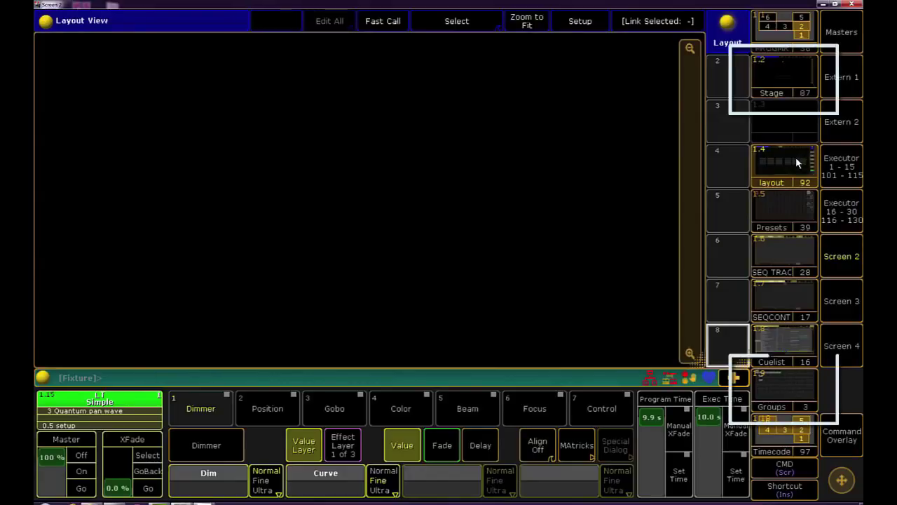
pyautogui.click(789, 392)
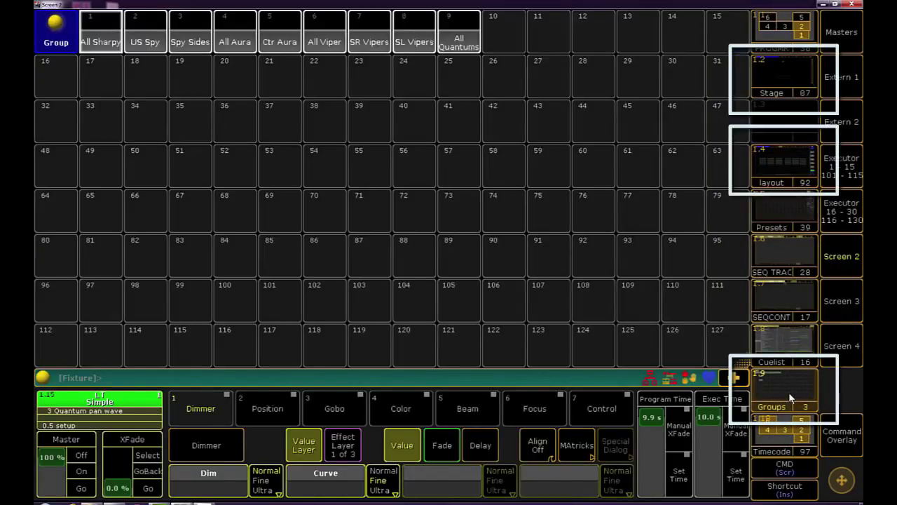
pyautogui.click(770, 184)
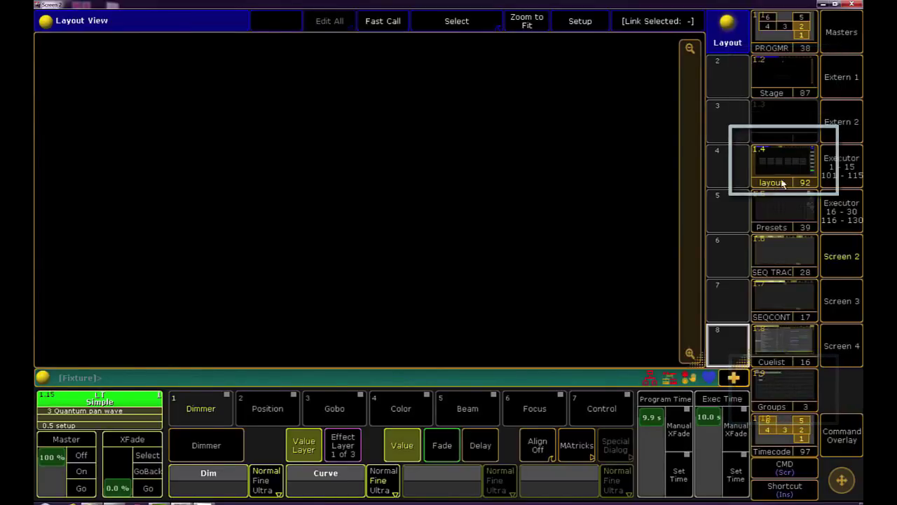
pyautogui.click(786, 77)
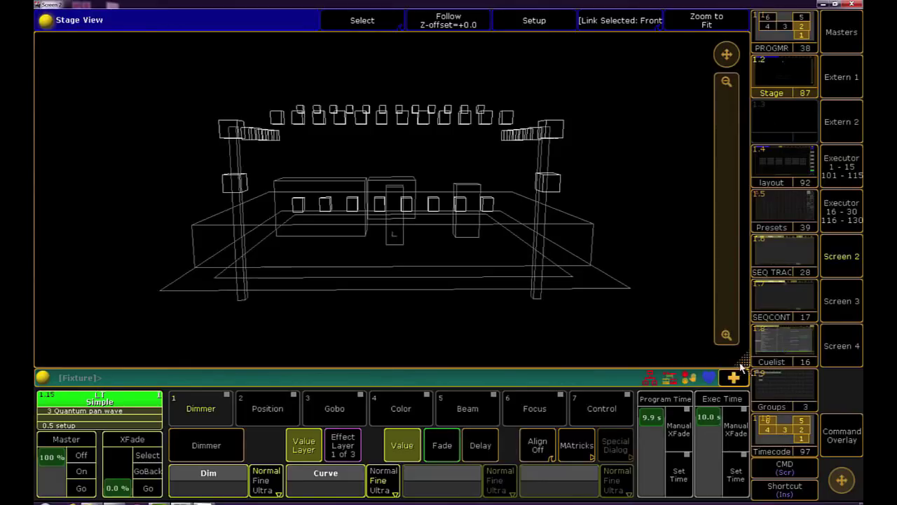
# - Shrink the Stage view and add a Groups pool window in the freed space below
pyautogui.moveTo(742, 359); pyautogui.dragTo(745, 323)
pyautogui.click(49, 344)
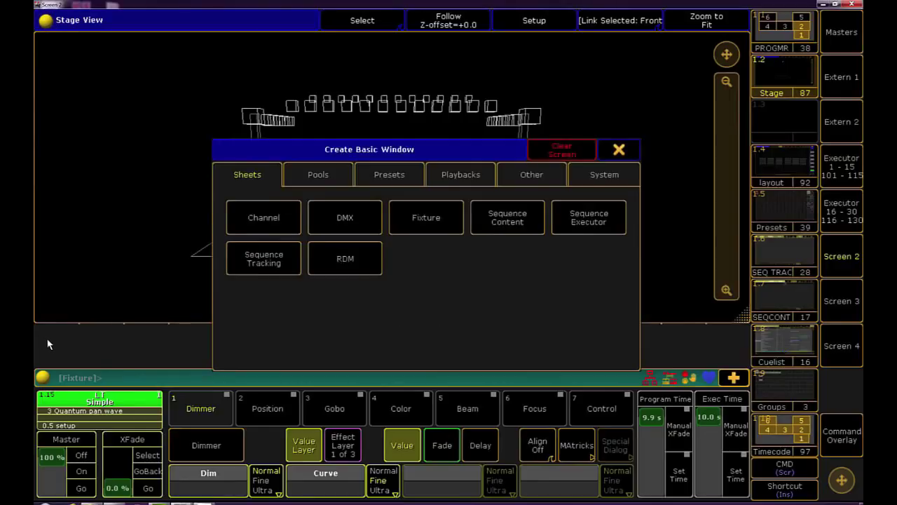
pyautogui.click(345, 174)
pyautogui.click(594, 227)
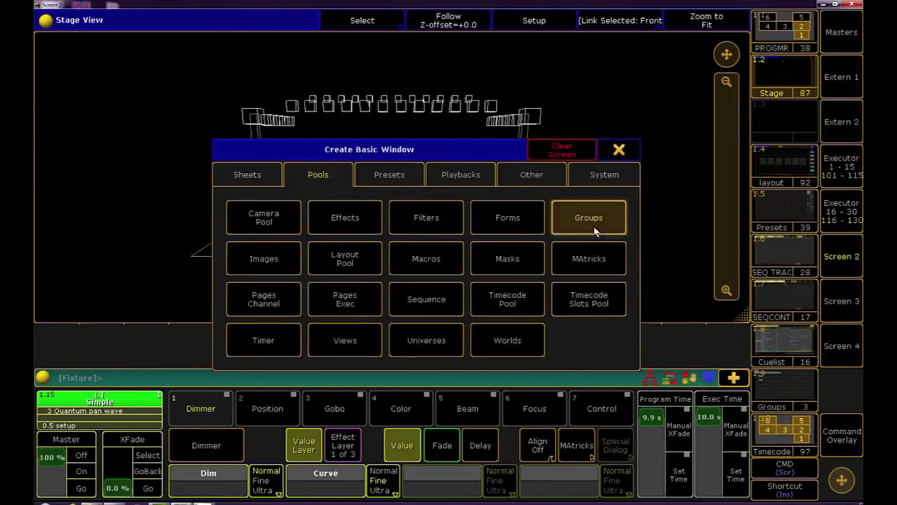
# - Store the new arrangement onto the Stage view button 1.2
pyautogui.click(842, 436)
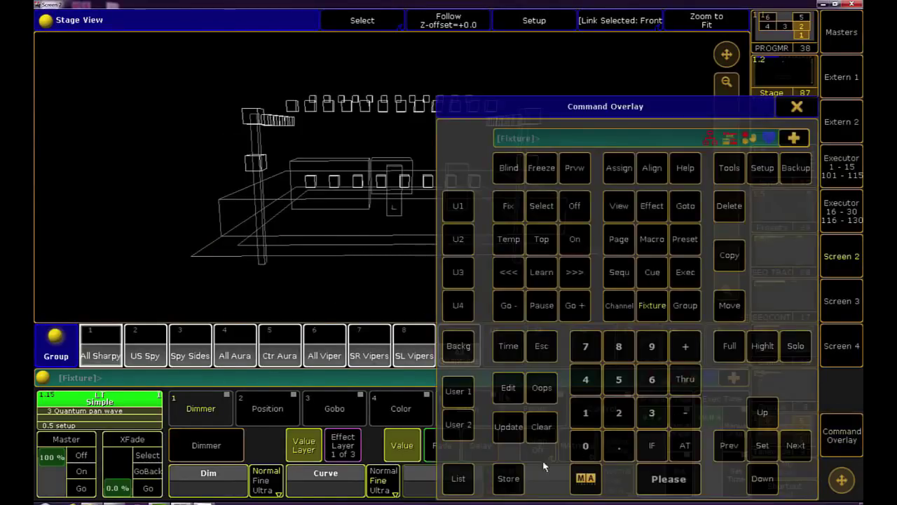
pyautogui.click(510, 479)
pyautogui.click(775, 68)
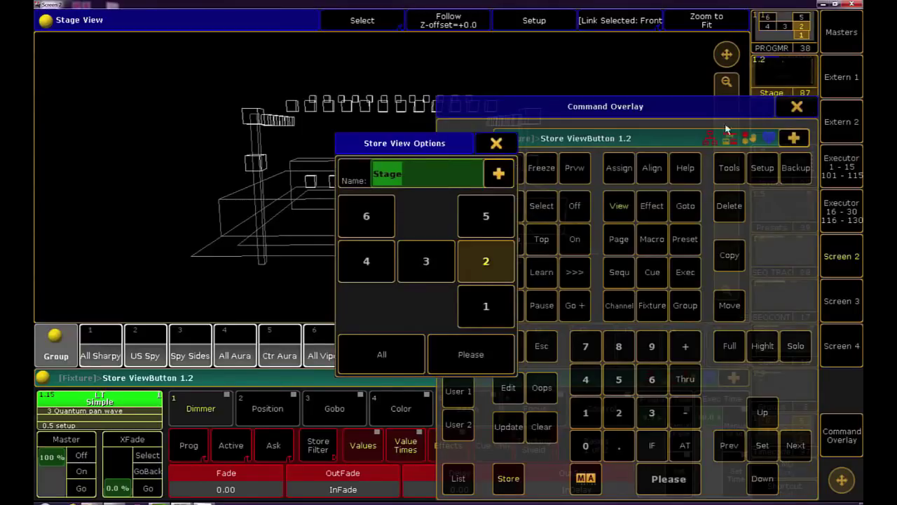
pyautogui.click(480, 353)
pyautogui.click(795, 106)
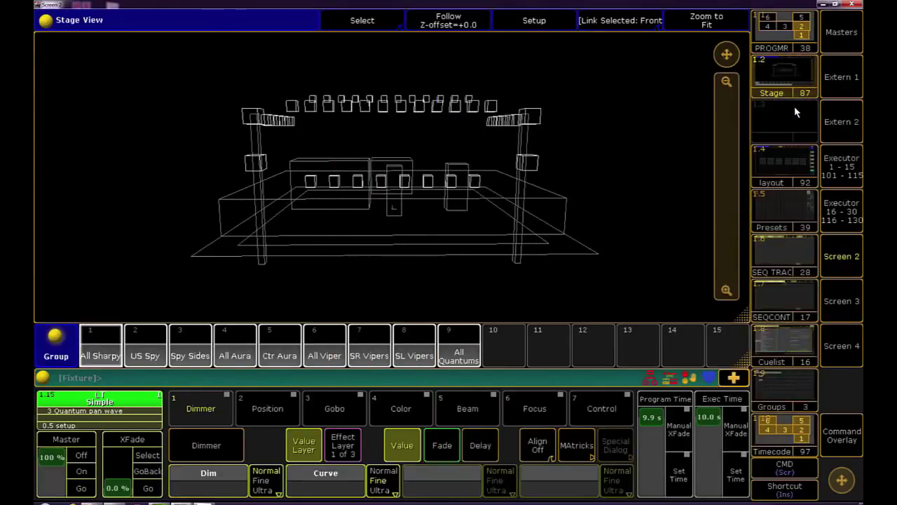
# - In the layout view, add a Groups pool window in the empty strip beneath it
pyautogui.click(796, 162)
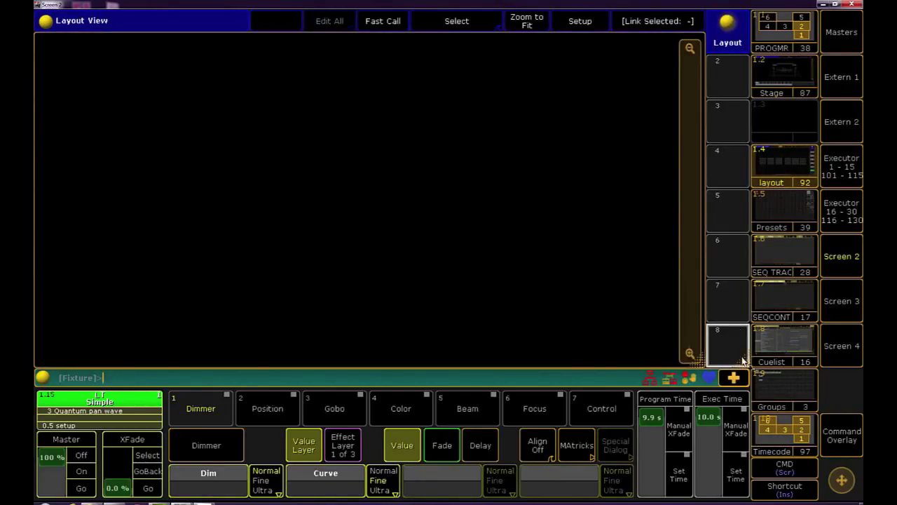
pyautogui.scroll(-1, 747, 324)
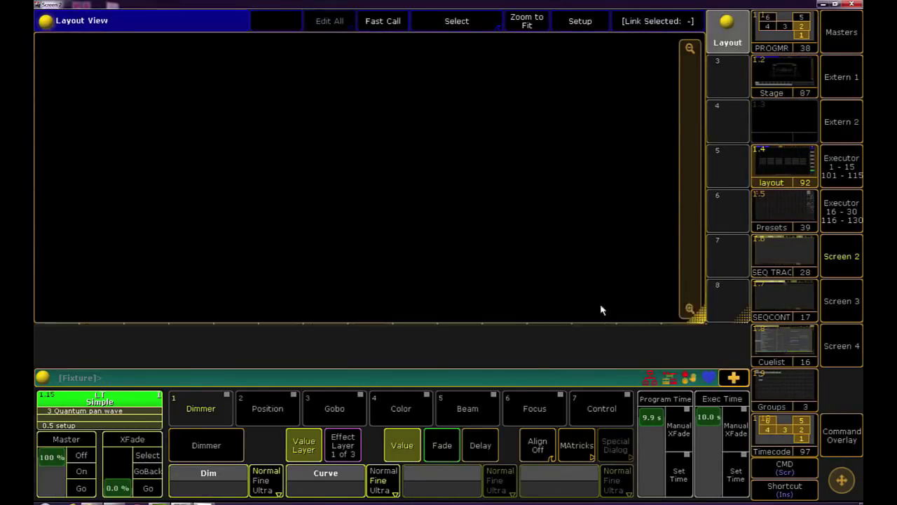
pyautogui.click(36, 348)
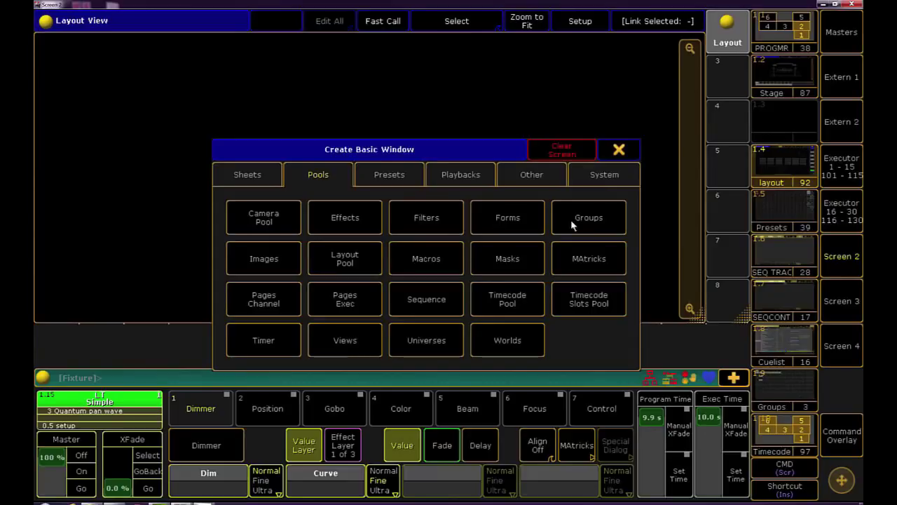
pyautogui.click(590, 223)
# - Store this arrangement onto the layout view button 1.4
pyautogui.click(841, 435)
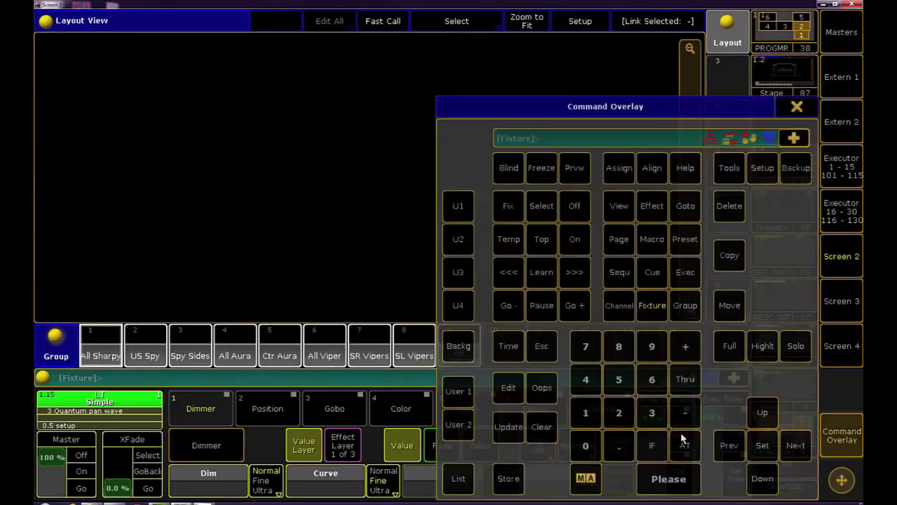
pyautogui.click(506, 477)
pyautogui.click(795, 111)
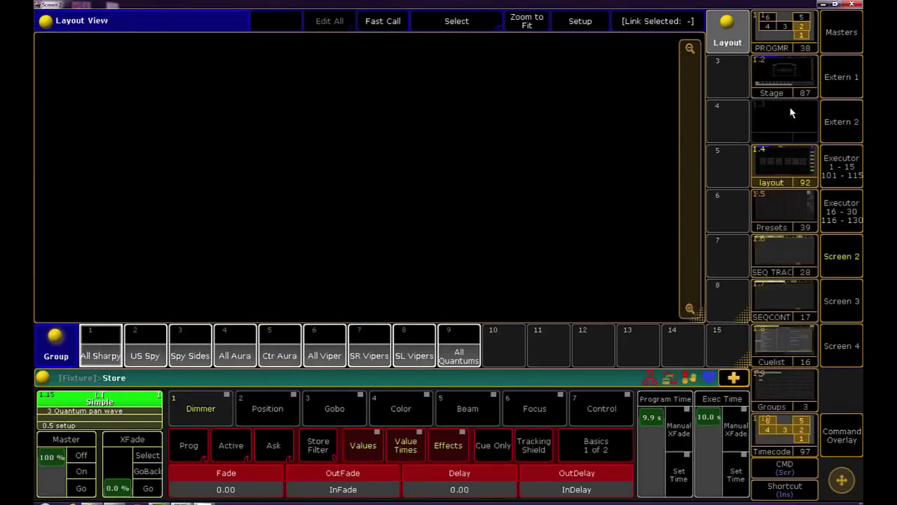
pyautogui.click(784, 177)
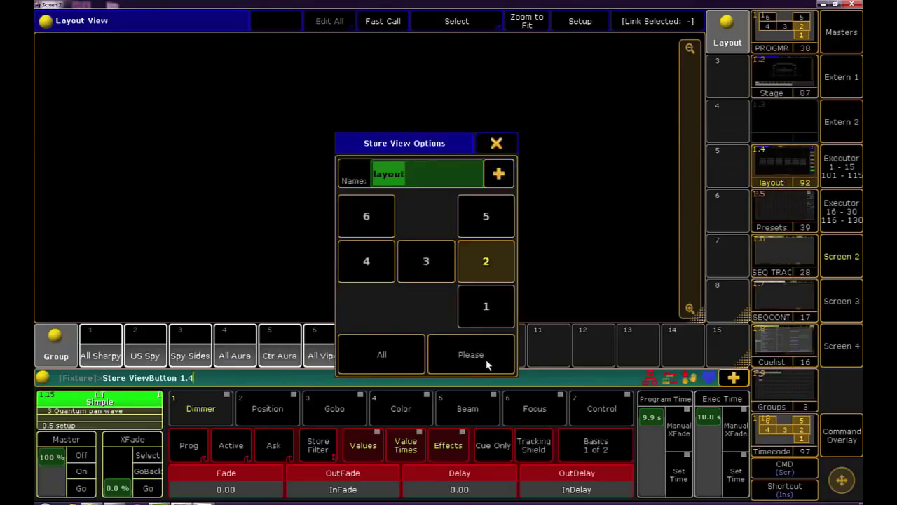
pyautogui.click(486, 359)
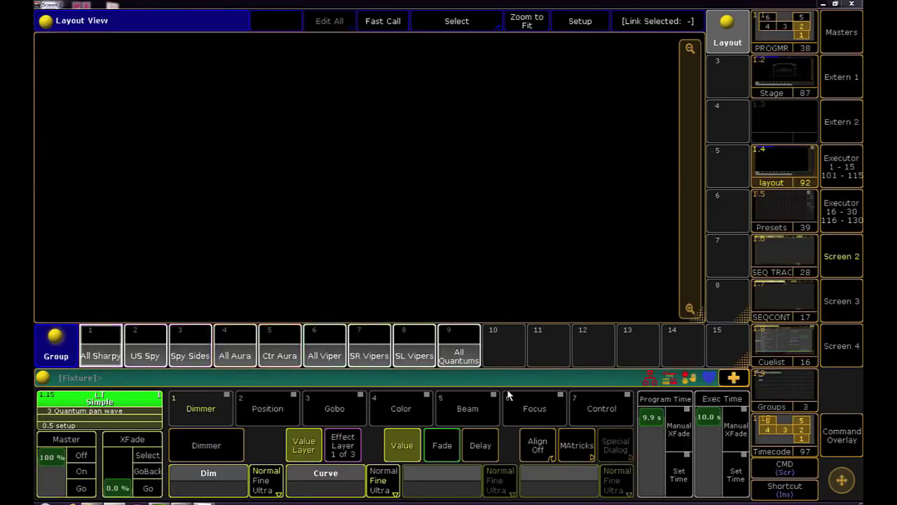
# - Select the All Sharpy, All Aura, All Viper and All Quantums groups
pyautogui.click(116, 347)
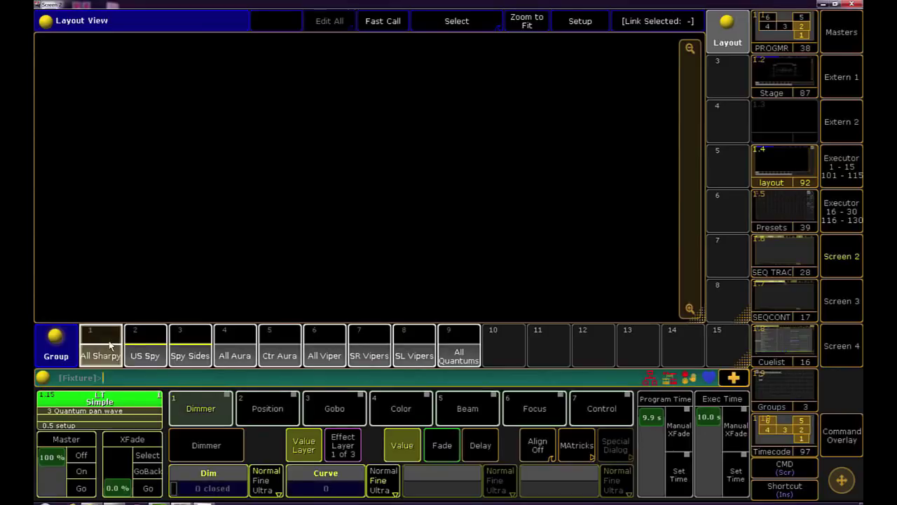
pyautogui.click(238, 336)
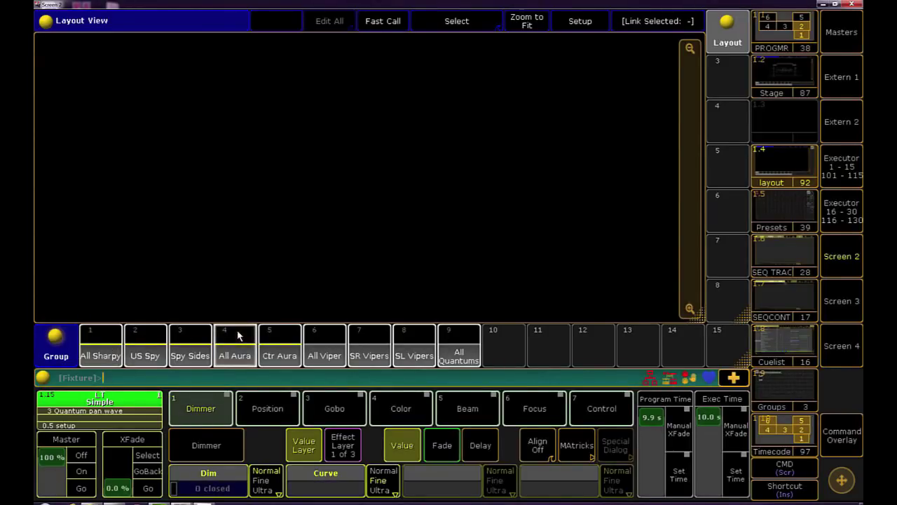
pyautogui.click(317, 351)
pyautogui.click(442, 353)
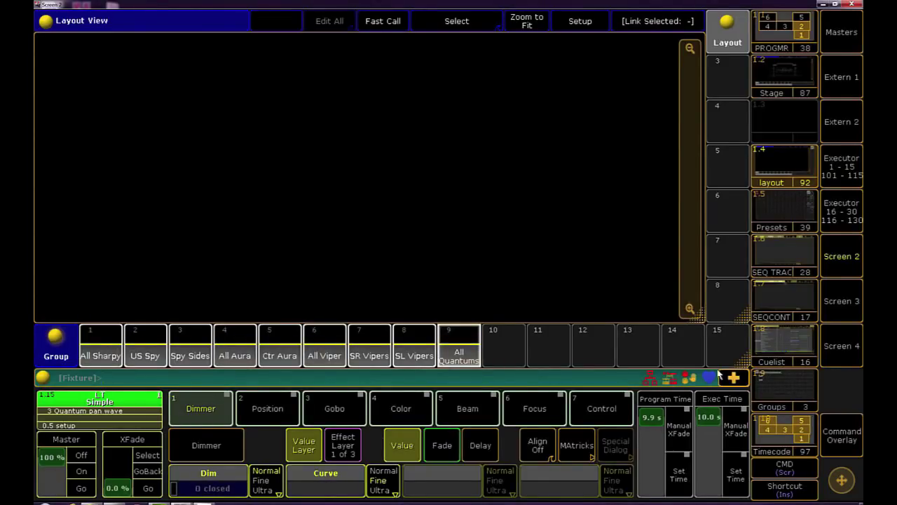
# - Store the selection into layout pool 3 and label it 'All Layout'
pyautogui.click(842, 433)
pyautogui.click(509, 479)
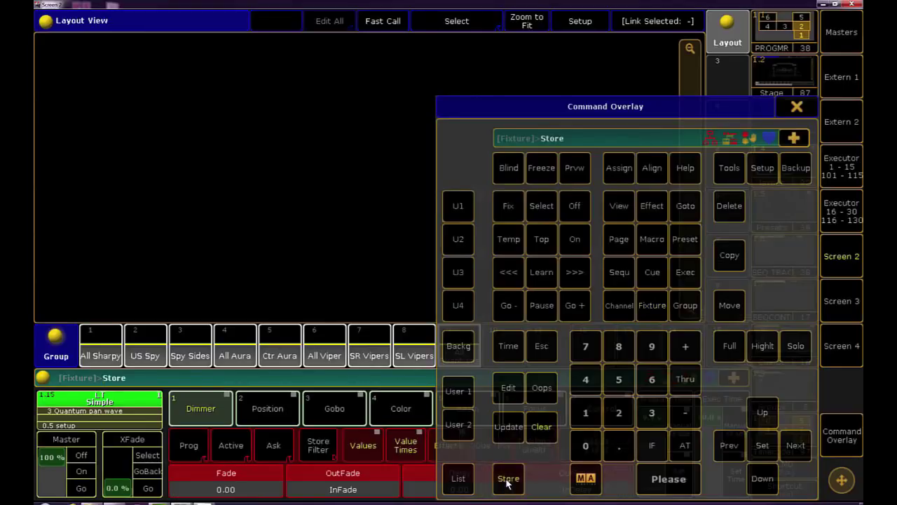
pyautogui.click(725, 75)
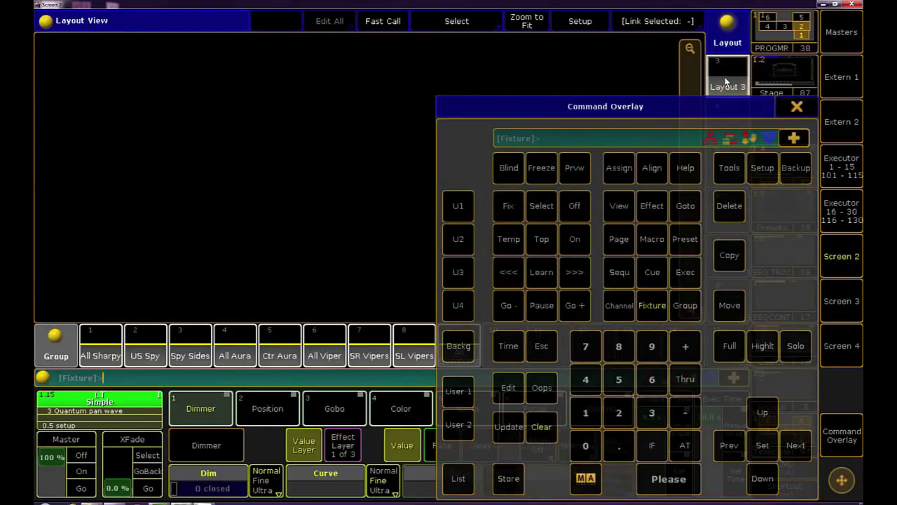
pyautogui.click(797, 106)
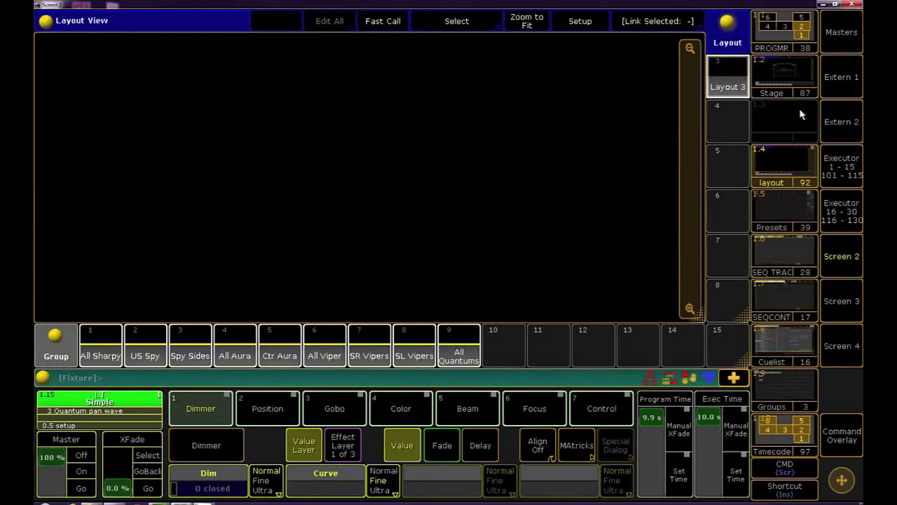
pyautogui.write('lAll La')
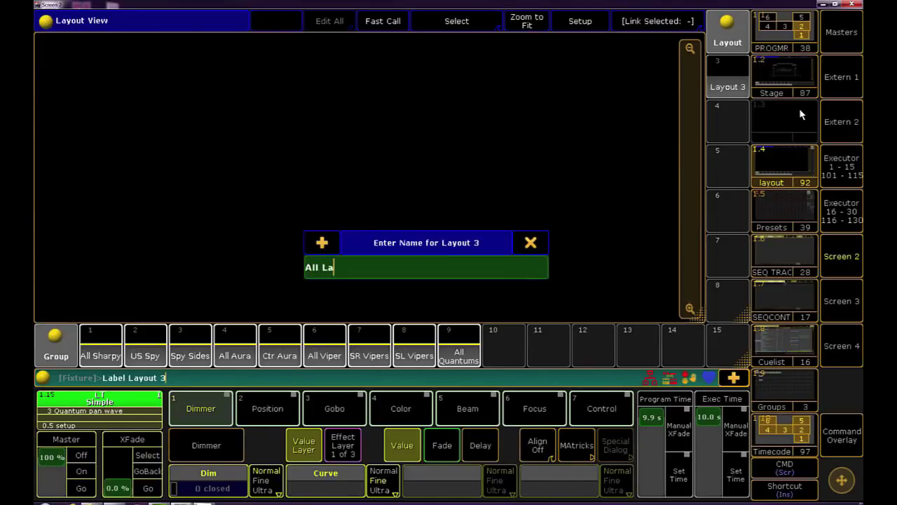
pyautogui.write('yout')
pyautogui.press('Return')
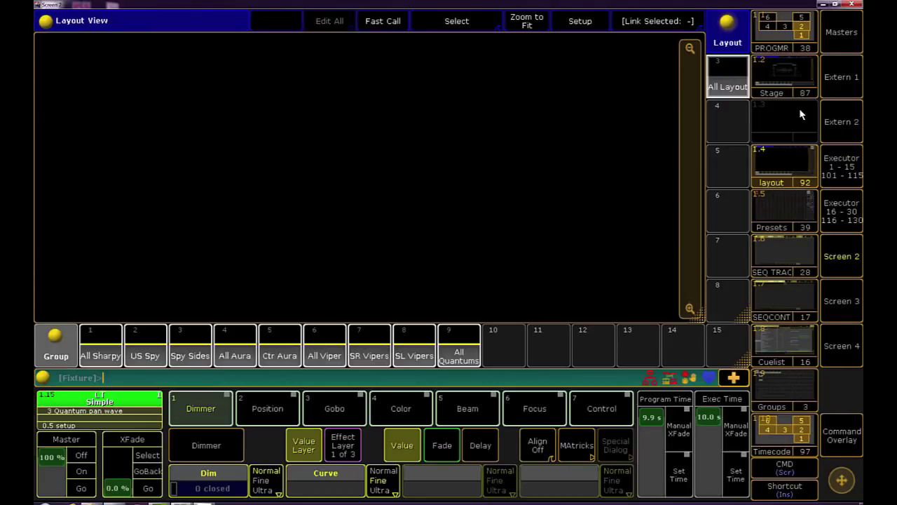
# - Arrange All Layout 3's fixtures from the Top camera viewpoint and fit them in view
pyautogui.click(734, 70)
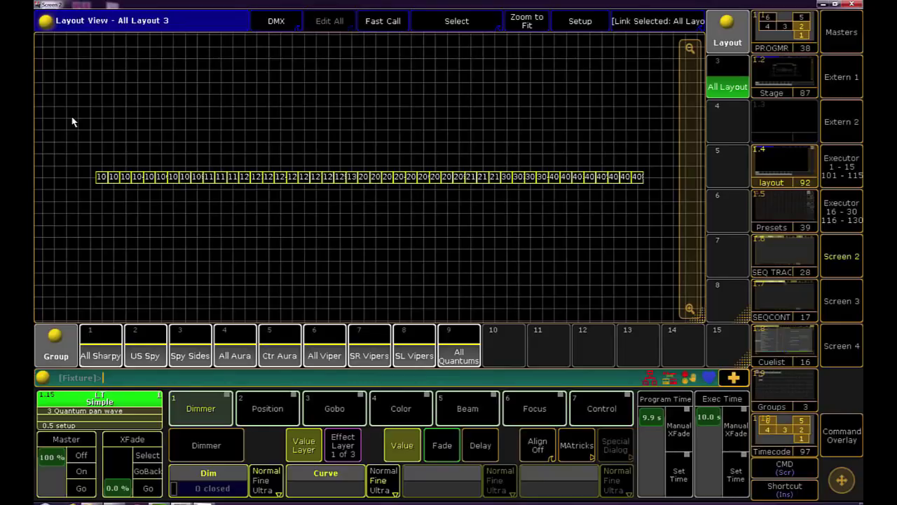
pyautogui.moveTo(71, 122); pyautogui.dragTo(666, 218)
pyautogui.click(598, 26)
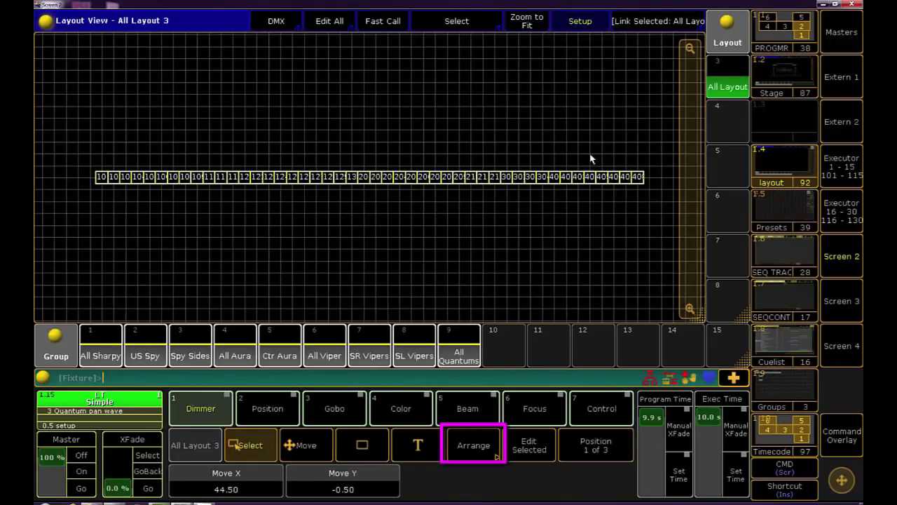
pyautogui.click(479, 459)
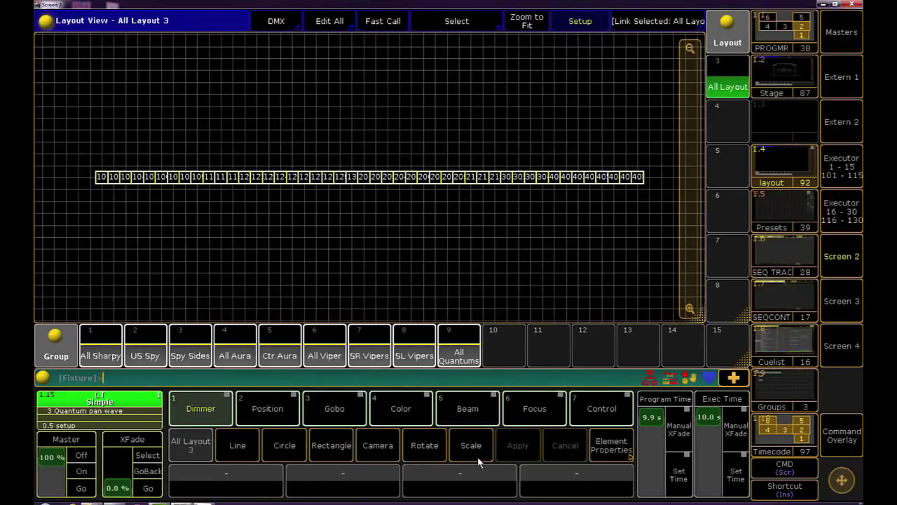
pyautogui.click(384, 457)
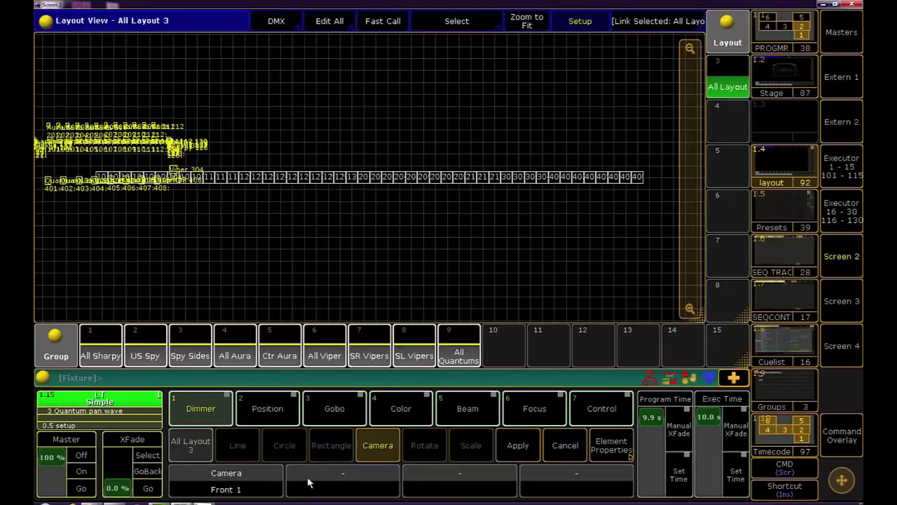
pyautogui.click(258, 488)
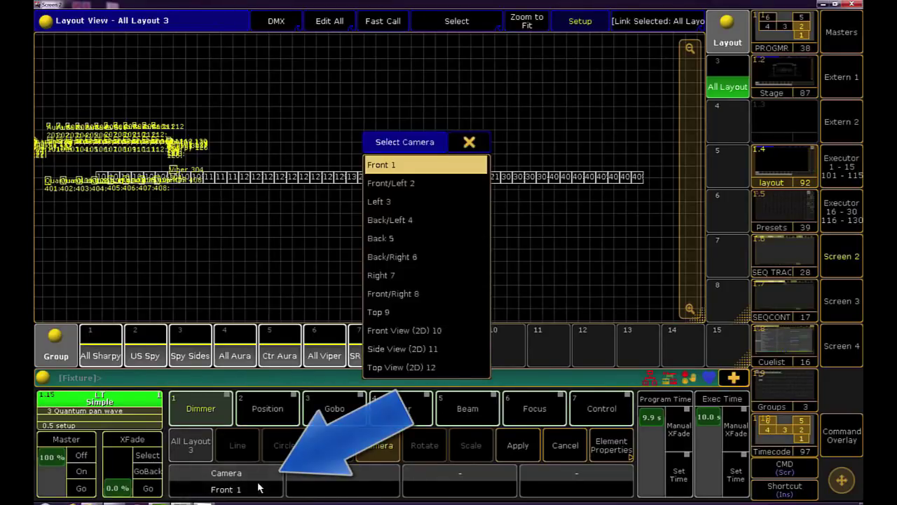
pyautogui.click(398, 312)
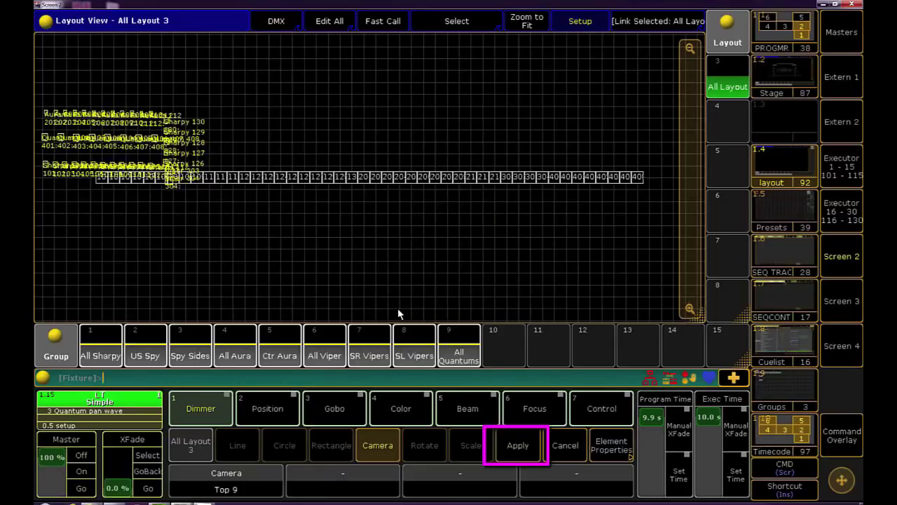
pyautogui.click(519, 444)
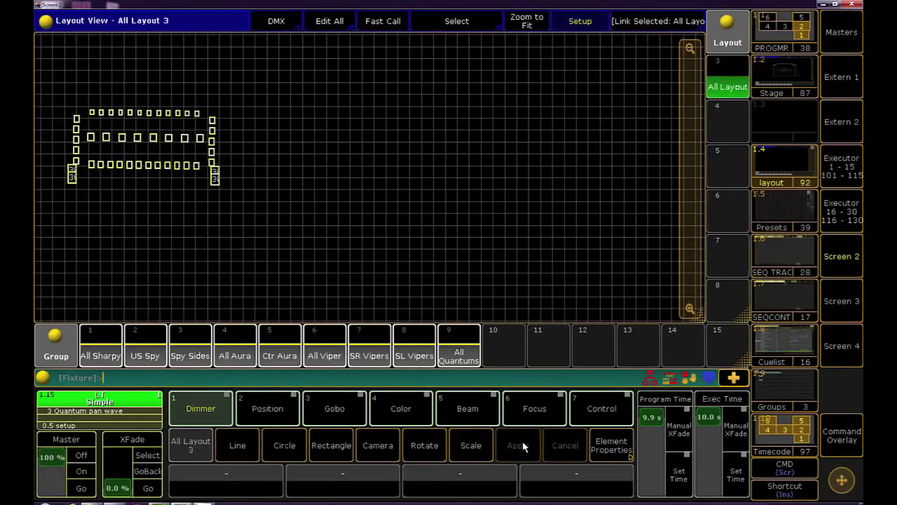
pyautogui.click(539, 29)
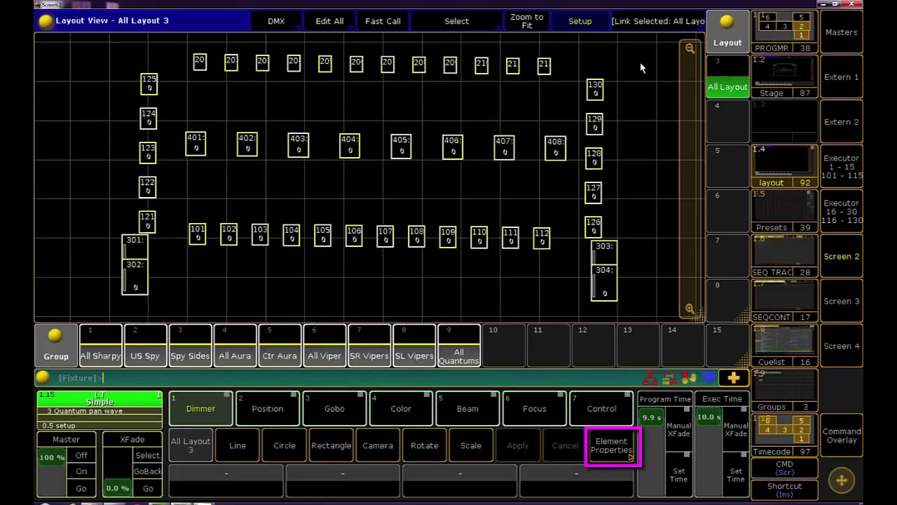
# - Set all selected fixture symbols to size 0.5 x 0.5 in Element Properties
pyautogui.click(616, 449)
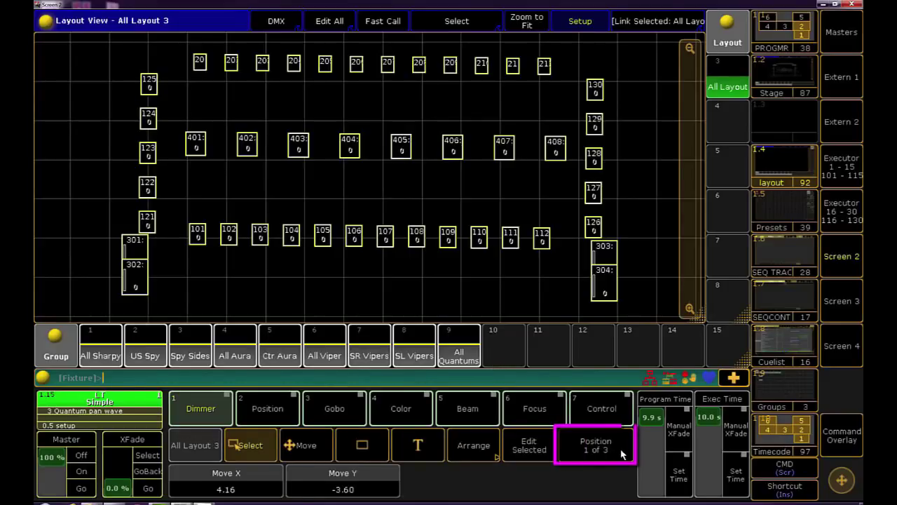
pyautogui.click(621, 454)
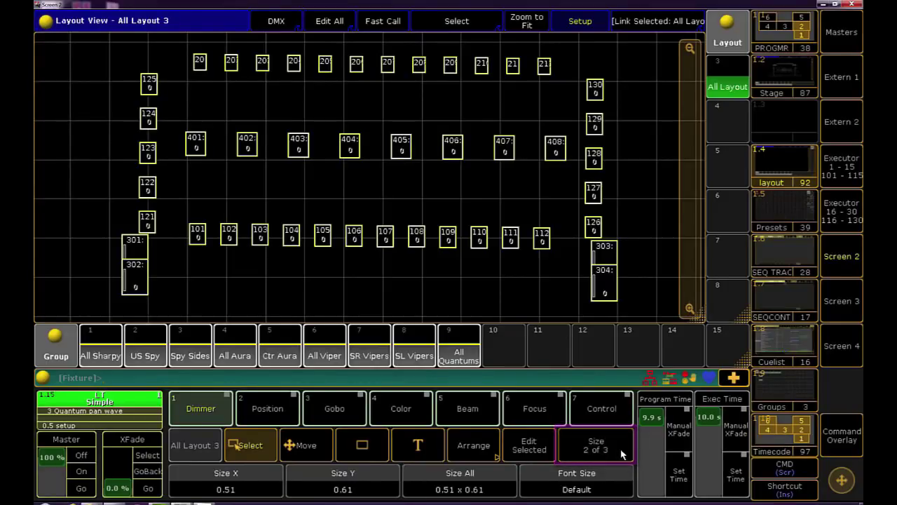
pyautogui.click(506, 486)
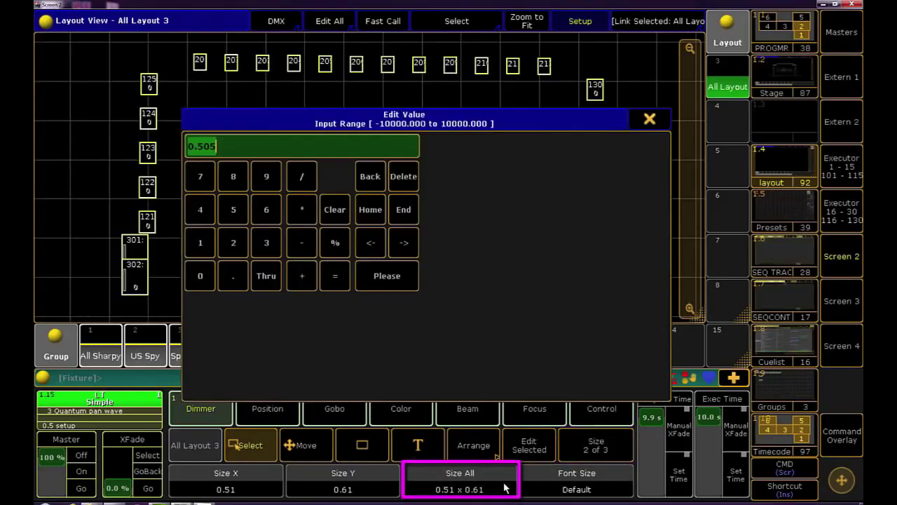
pyautogui.write('.5')
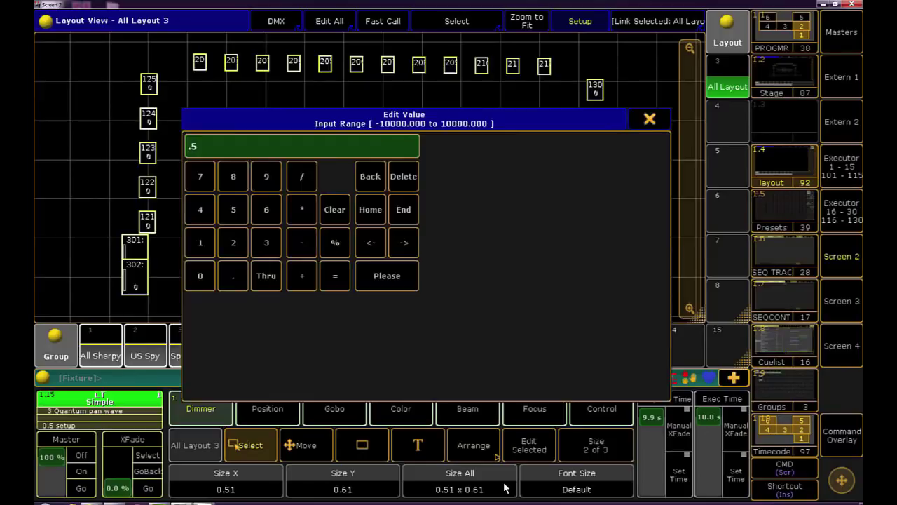
pyautogui.press('Return')
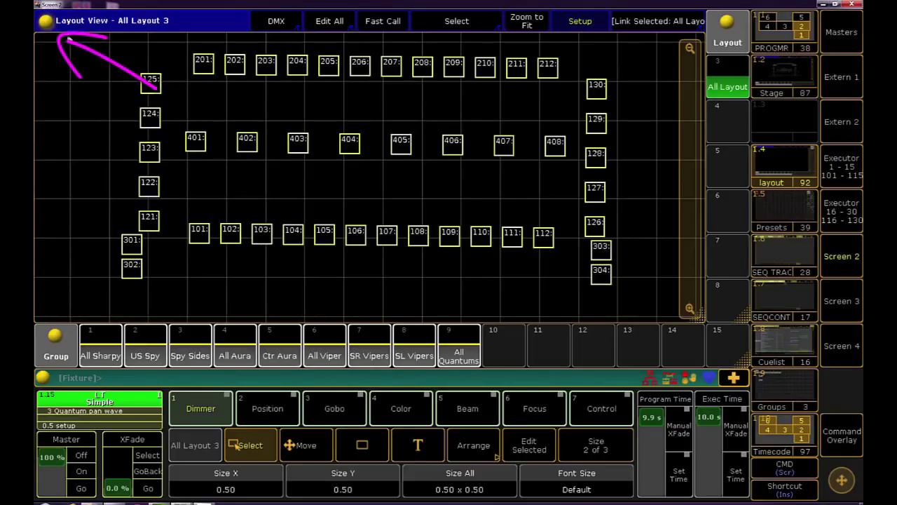
# - Set the layout's Grid X spacing to 0 in Layout Options
pyautogui.click(46, 23)
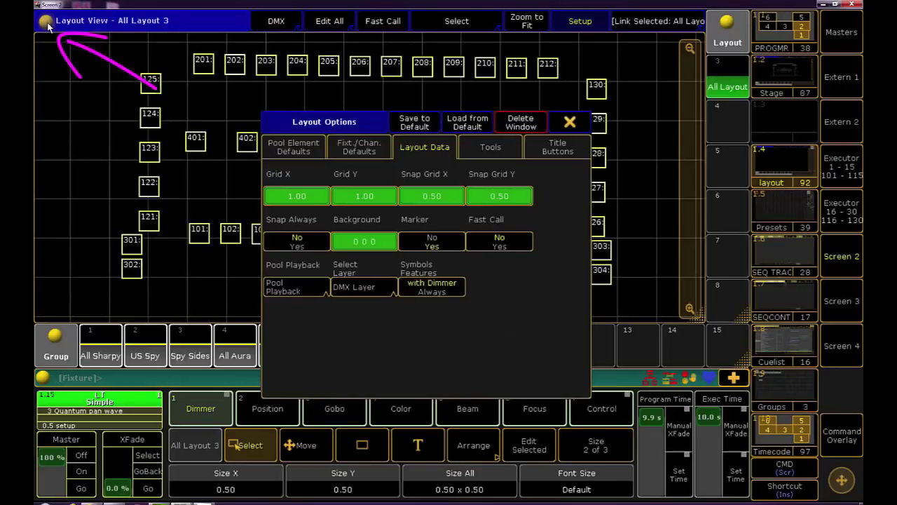
pyautogui.click(313, 200)
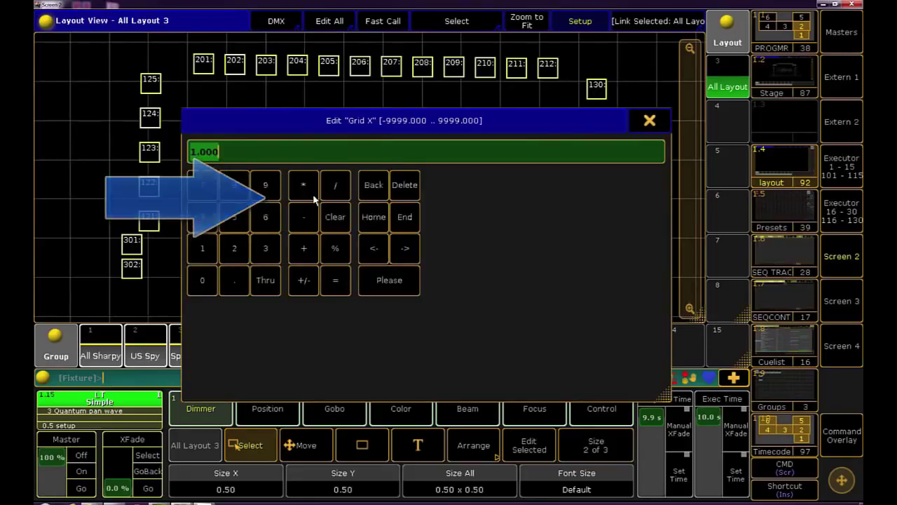
pyautogui.write('0')
pyautogui.press('Return')
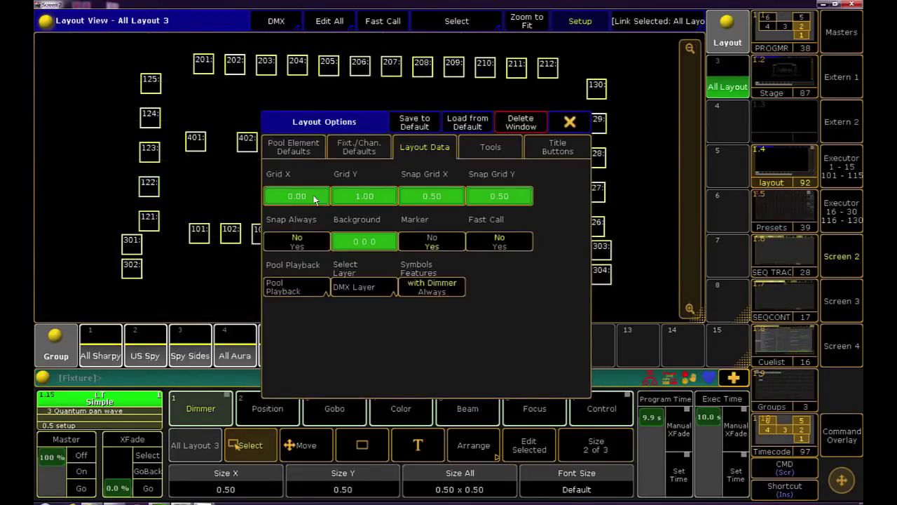
pyautogui.click(569, 124)
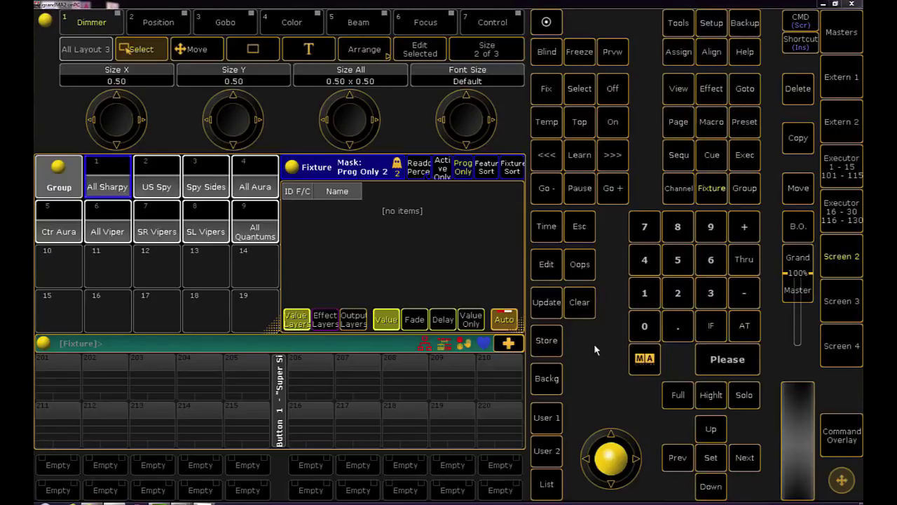
# - Assign a magenta appearance colour (hue 299) to groups 1 thru 3
pyautogui.click(673, 63)
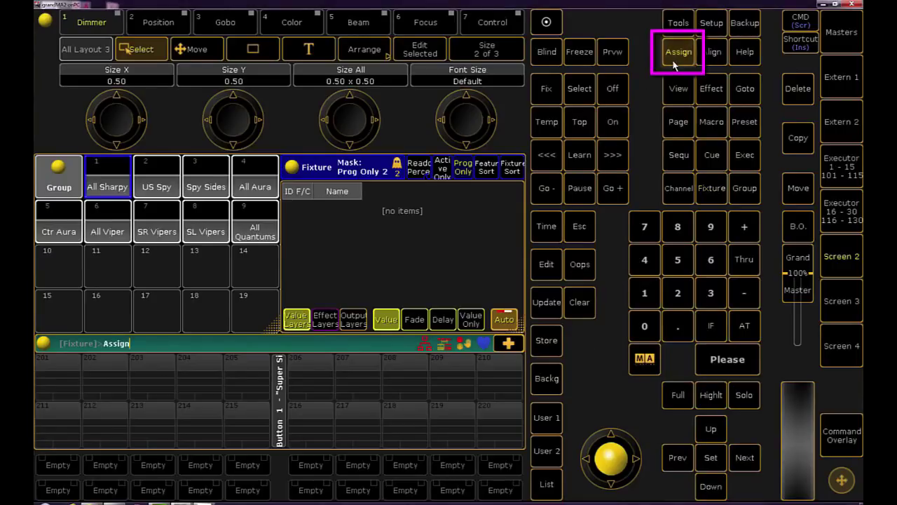
pyautogui.click(674, 64)
pyautogui.click(673, 64)
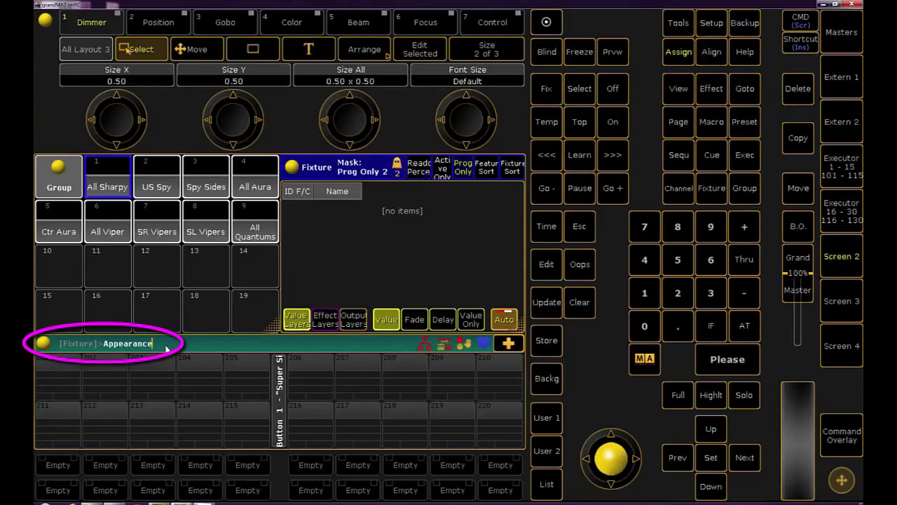
pyautogui.click(747, 189)
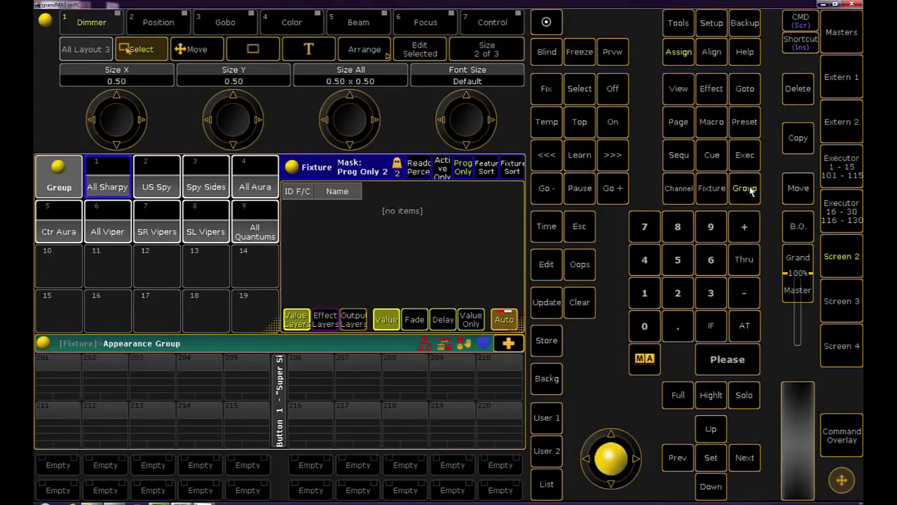
pyautogui.click(641, 298)
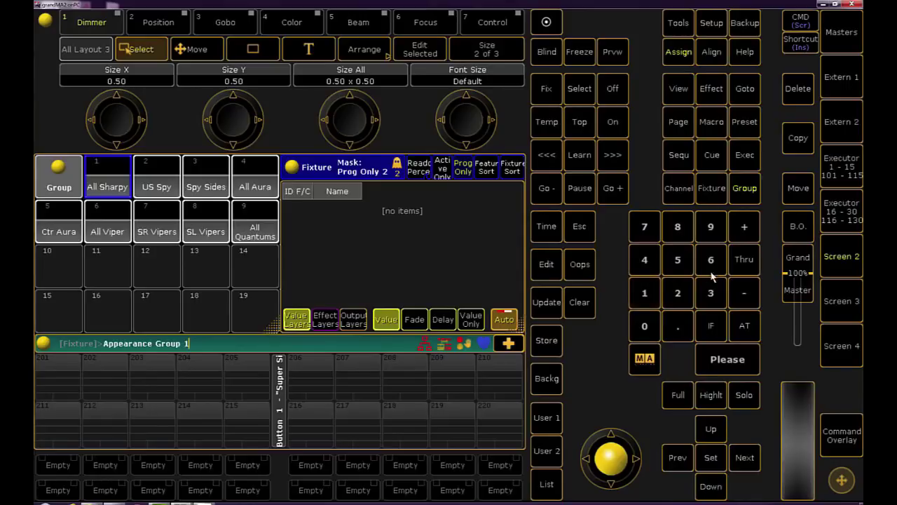
pyautogui.click(746, 263)
pyautogui.click(722, 295)
pyautogui.click(736, 365)
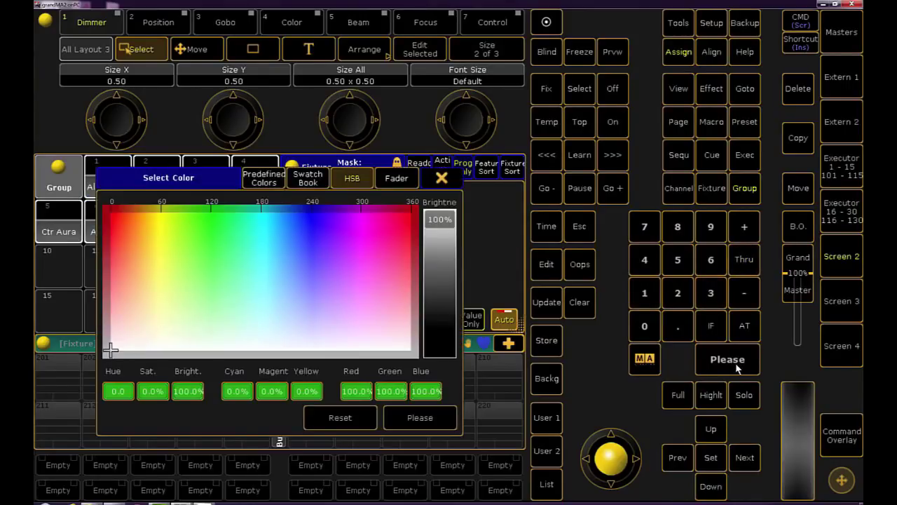
pyautogui.moveTo(367, 217); pyautogui.dragTo(361, 212)
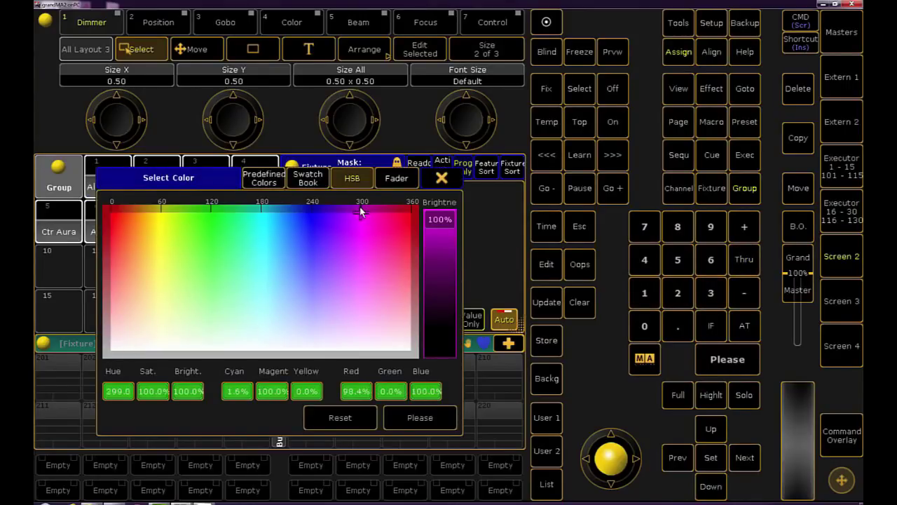
pyautogui.click(426, 422)
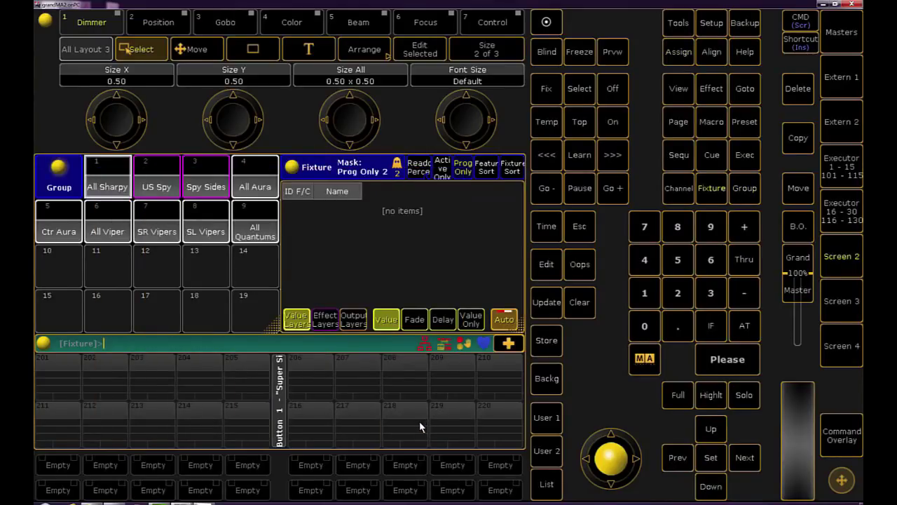
# - Give groups 4 thru 5, All Aura and Ctr Aura, a red appearance colour
pyautogui.click(244, 305)
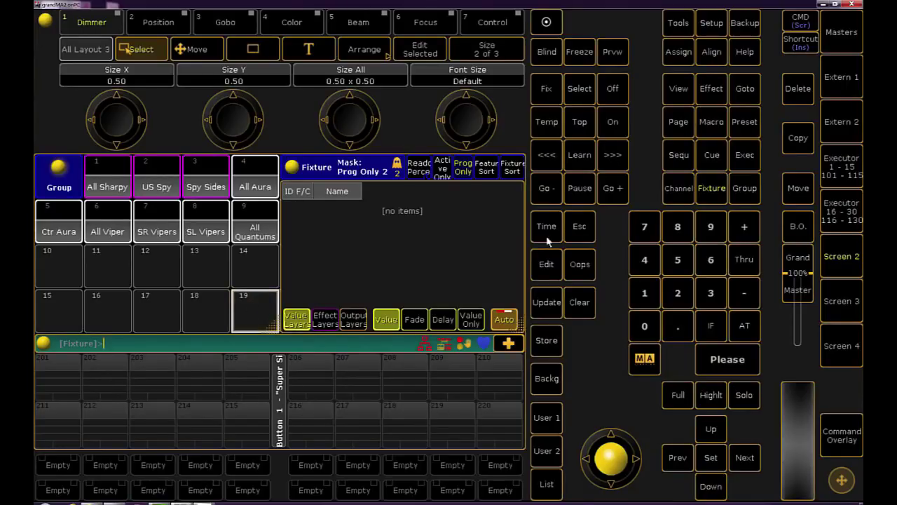
pyautogui.click(675, 57)
pyautogui.click(673, 58)
pyautogui.click(674, 59)
pyautogui.click(745, 188)
pyautogui.click(653, 261)
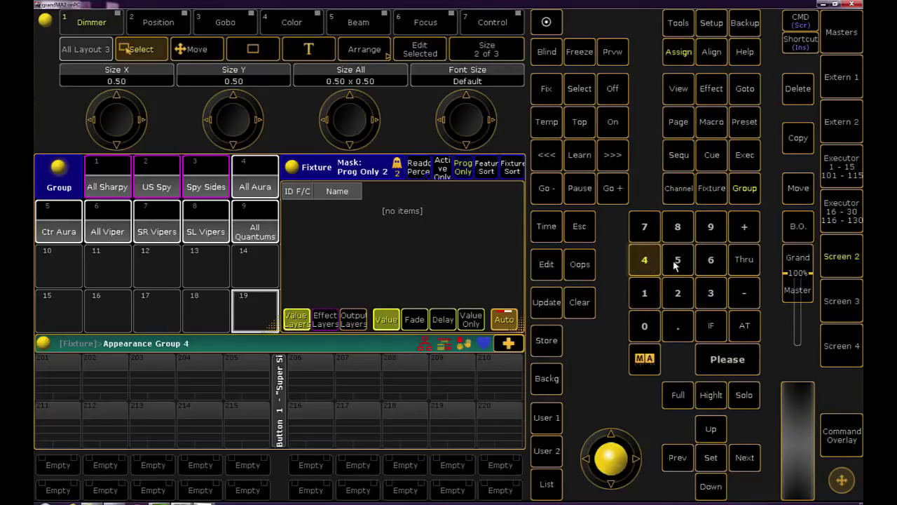
pyautogui.click(744, 261)
pyautogui.click(683, 262)
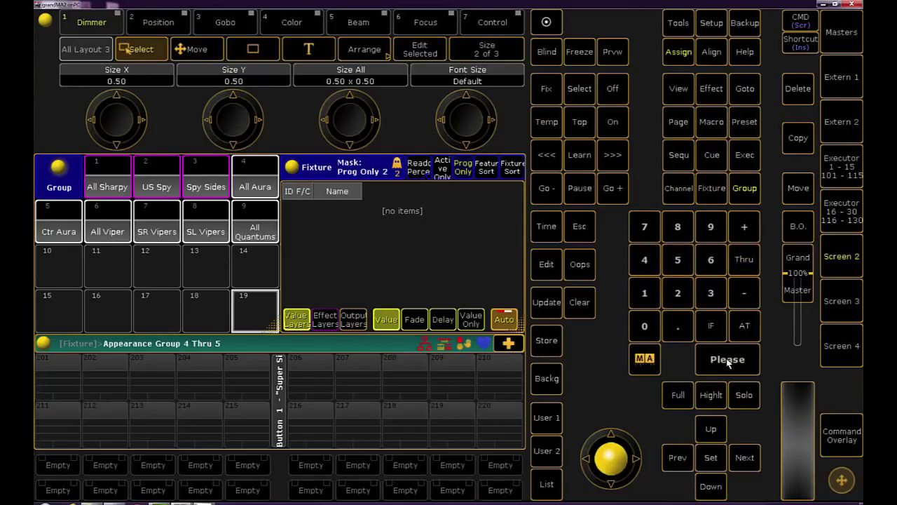
pyautogui.click(722, 370)
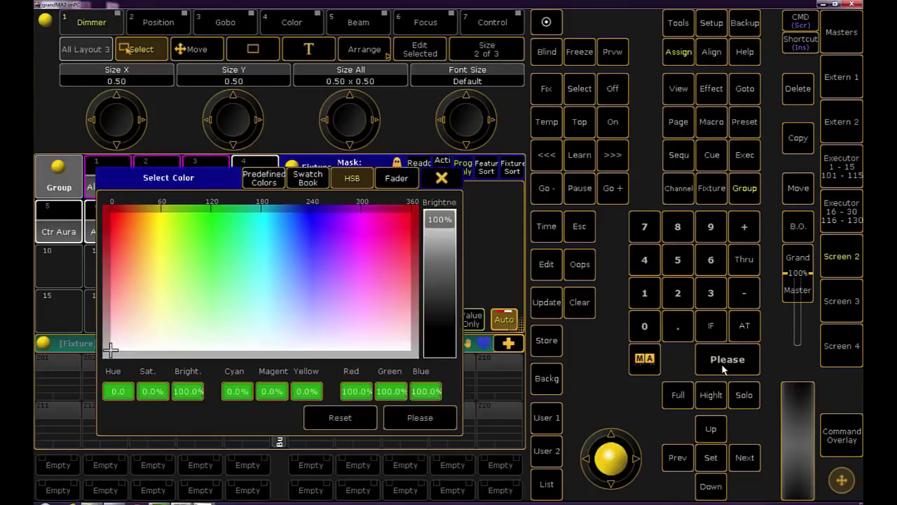
pyautogui.click(412, 214)
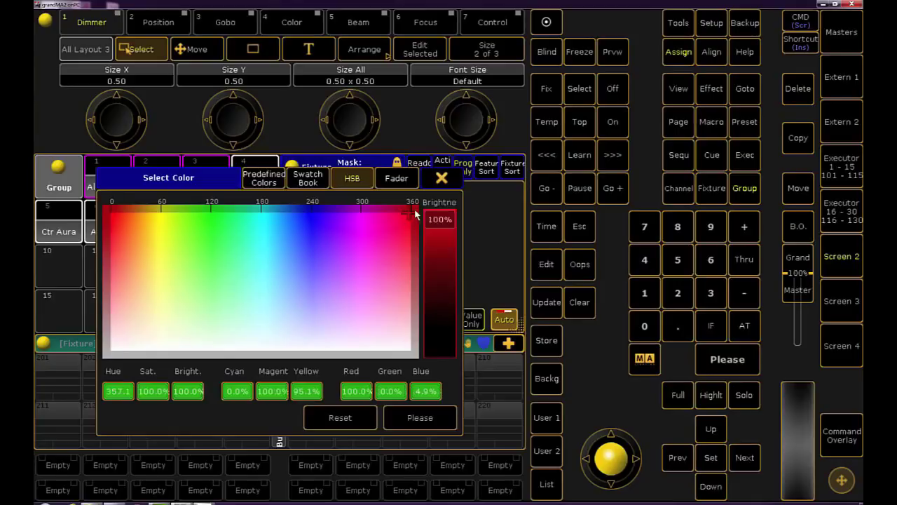
pyautogui.click(447, 416)
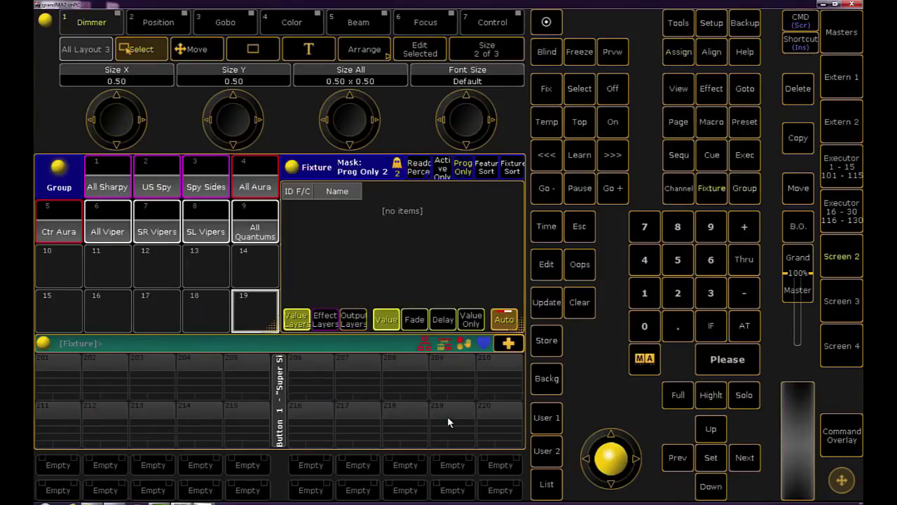
# - Give the Viper groups 6 thru 8 a green appearance colour
pyautogui.click(685, 56)
pyautogui.click(684, 56)
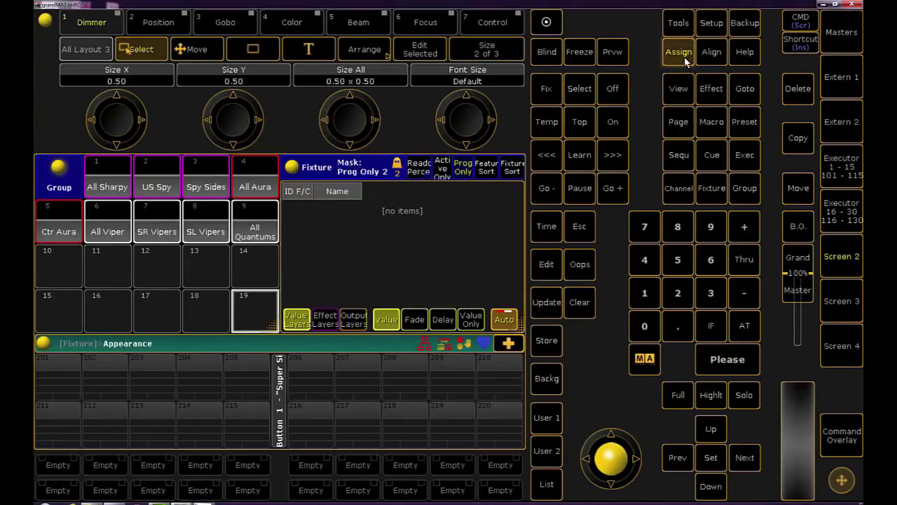
pyautogui.click(749, 187)
pyautogui.click(722, 271)
pyautogui.click(745, 259)
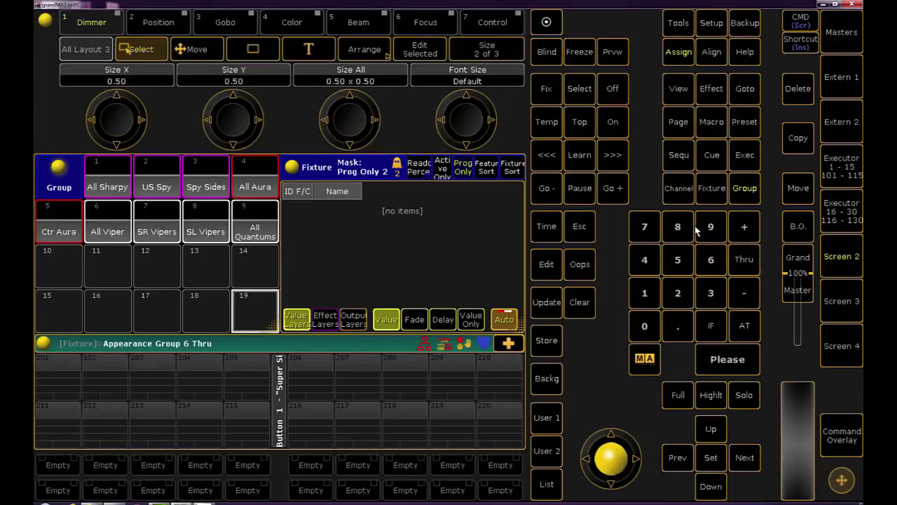
pyautogui.click(677, 227)
pyautogui.click(728, 365)
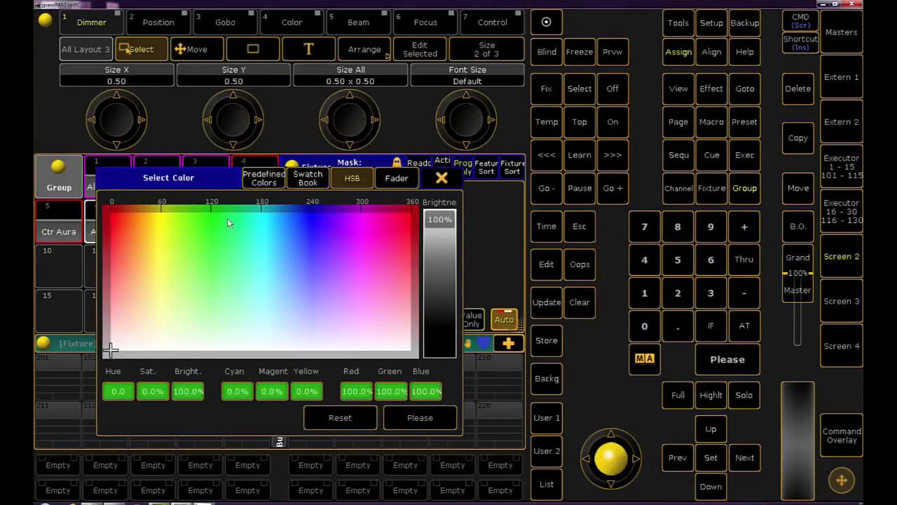
pyautogui.moveTo(227, 223); pyautogui.dragTo(213, 208)
pyautogui.click(420, 417)
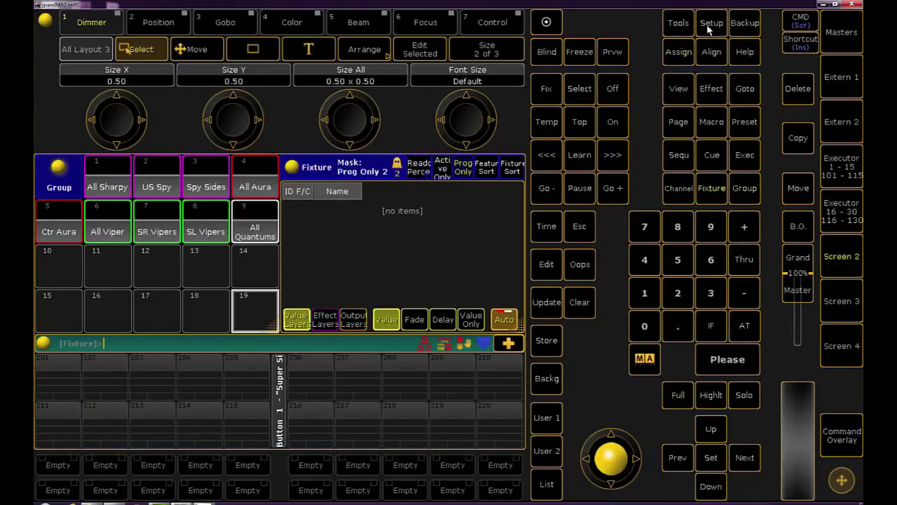
# - Give the All Quantums group a cyan appearance colour
pyautogui.click(679, 51)
pyautogui.click(679, 52)
pyautogui.click(679, 51)
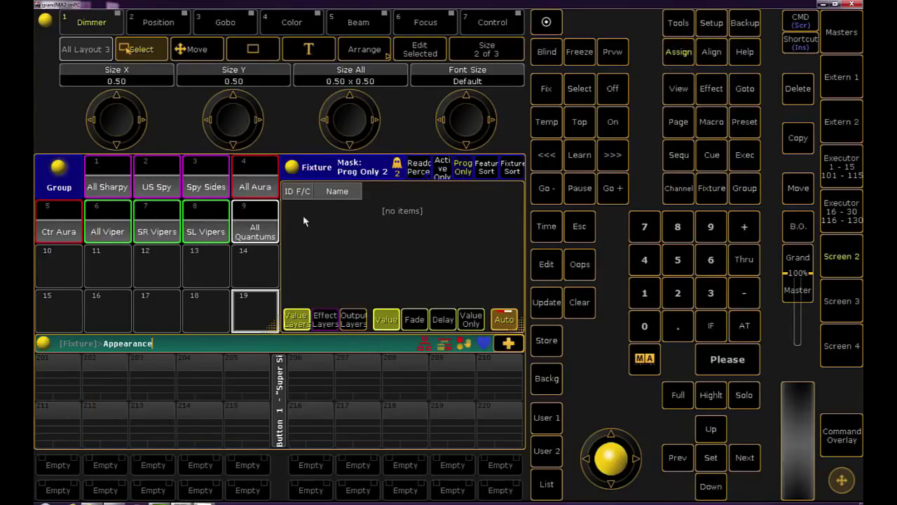
pyautogui.click(259, 229)
pyautogui.click(274, 213)
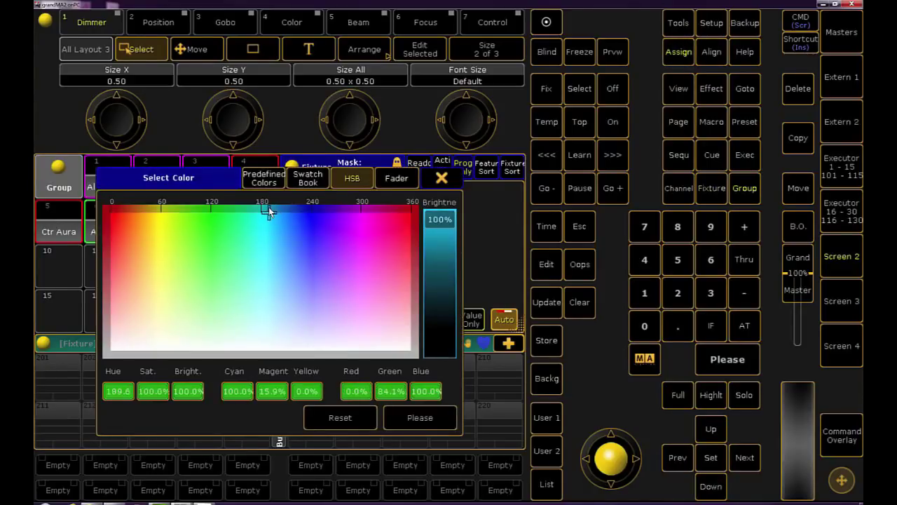
pyautogui.click(418, 418)
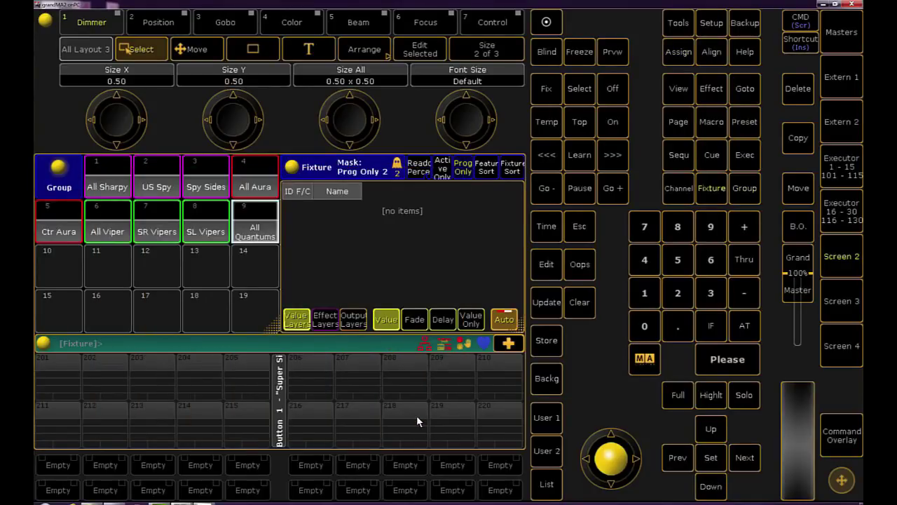
# - Give the All Sharpy fixtures a magenta (255 0 249) border in All Layout 3
pyautogui.hotkey('alt', 'Tab')
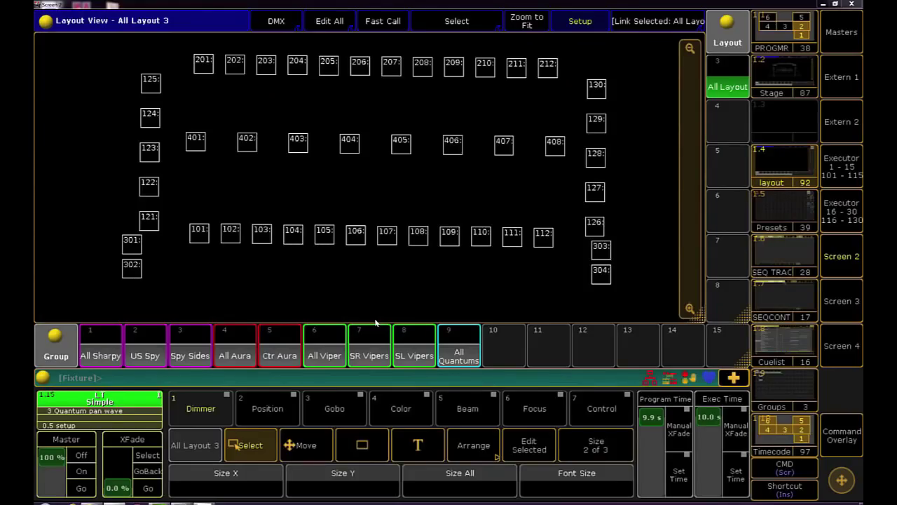
pyautogui.click(98, 357)
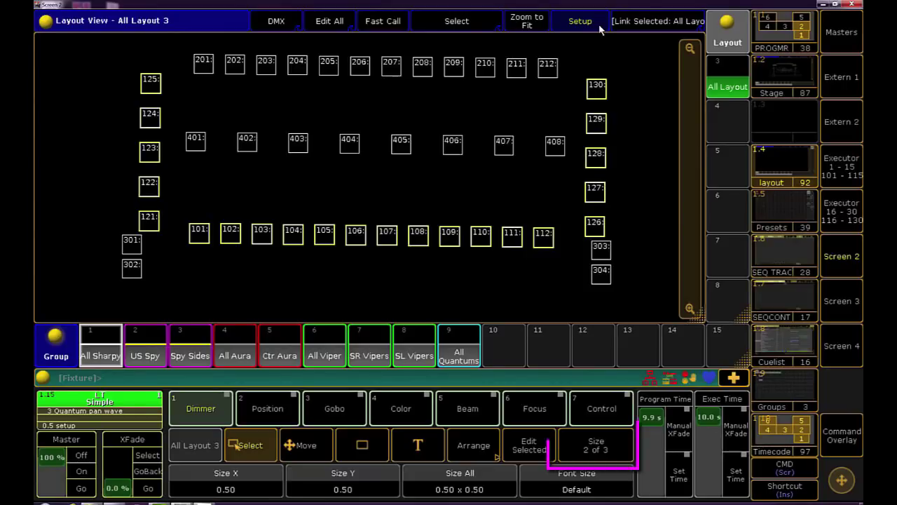
pyautogui.click(620, 454)
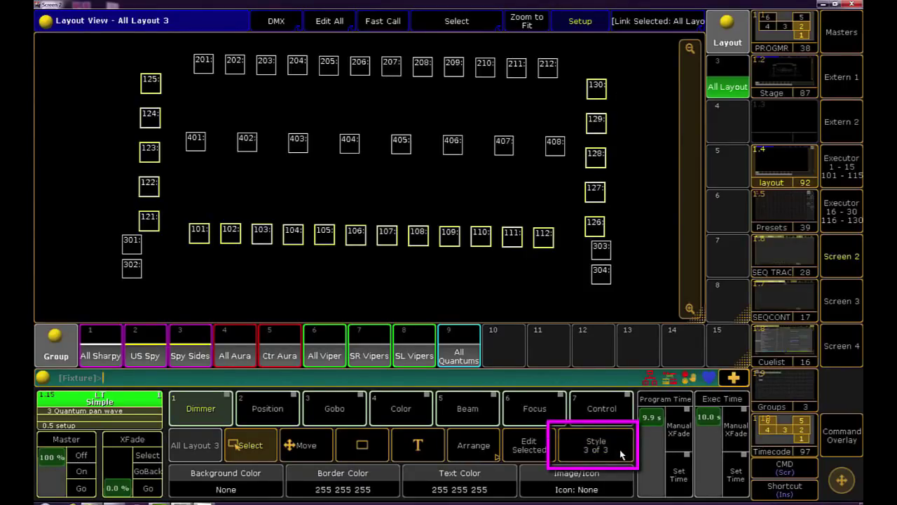
pyautogui.click(383, 481)
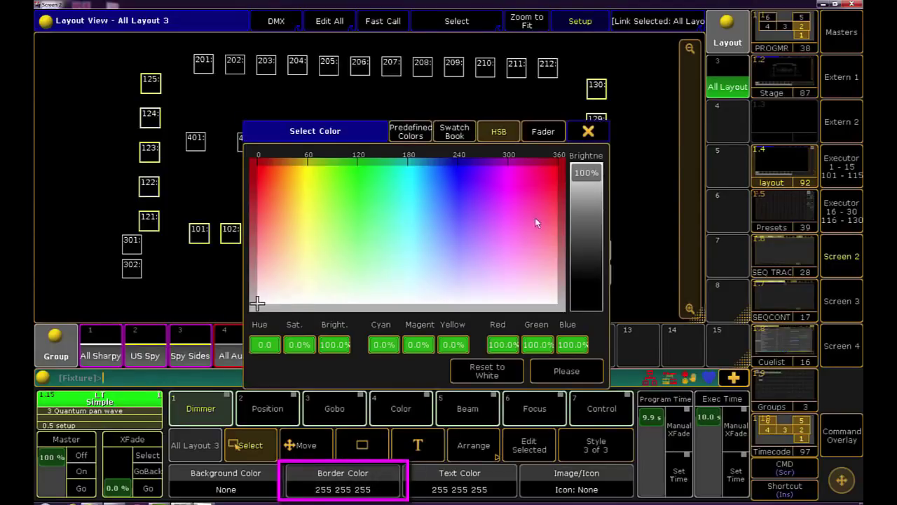
pyautogui.click(511, 168)
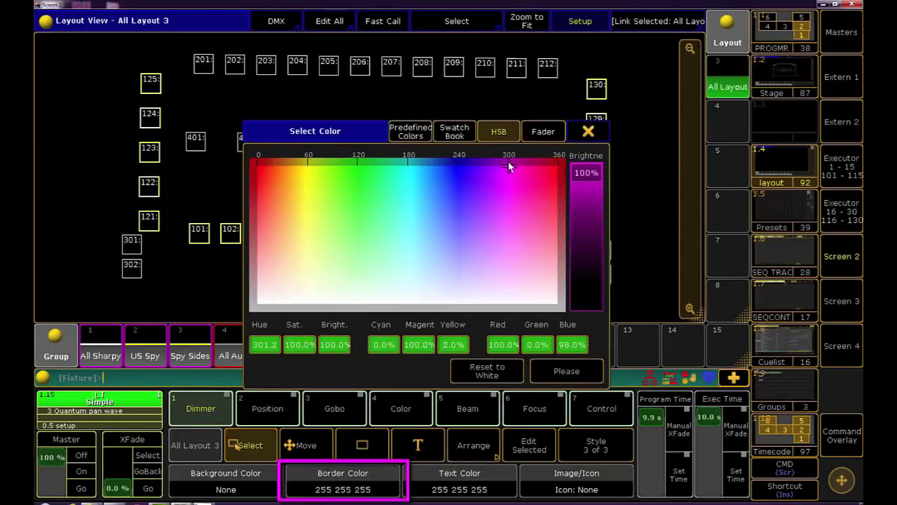
pyautogui.click(575, 372)
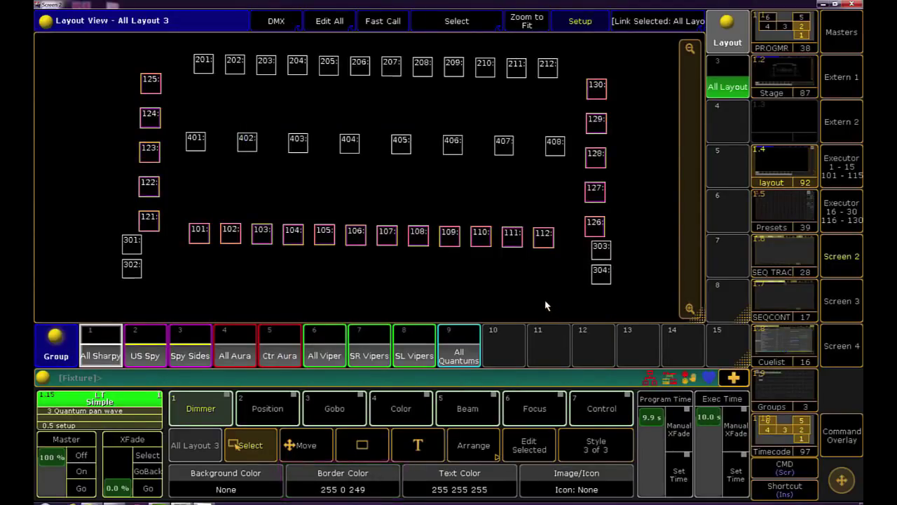
pyautogui.click(840, 443)
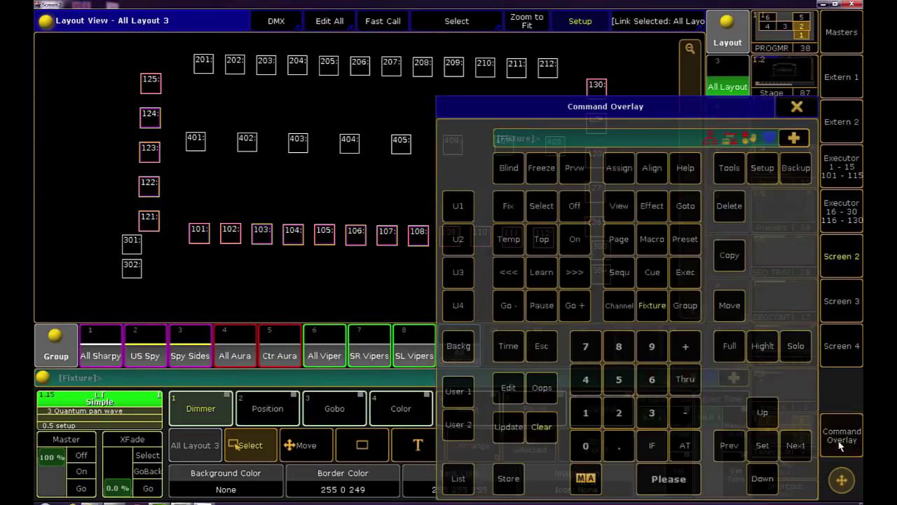
pyautogui.click(797, 107)
# - Give the All Aura fixtures a red border, then clear the selection
pyautogui.click(254, 346)
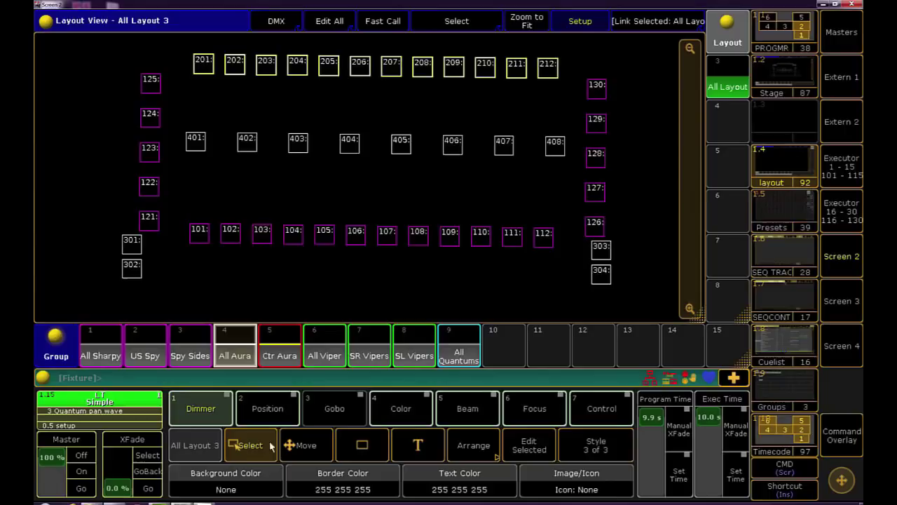
pyautogui.click(327, 484)
pyautogui.click(558, 165)
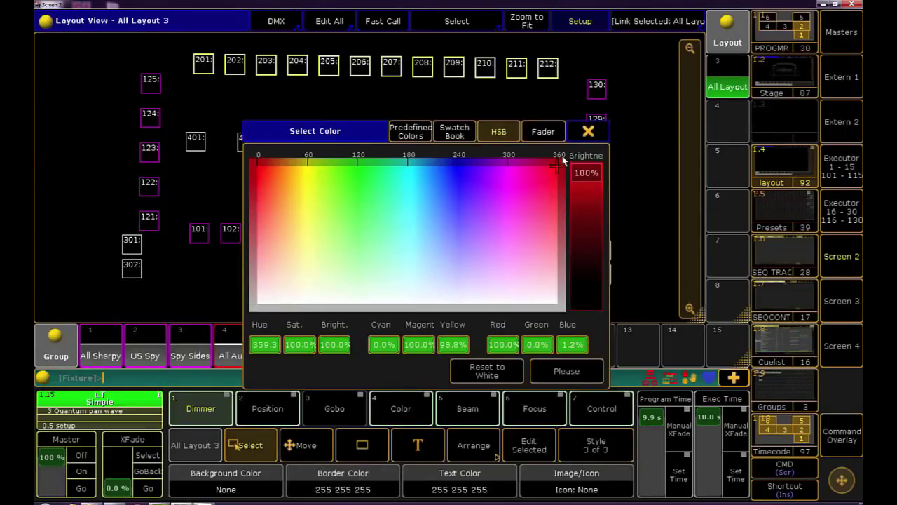
pyautogui.click(568, 371)
pyautogui.click(841, 439)
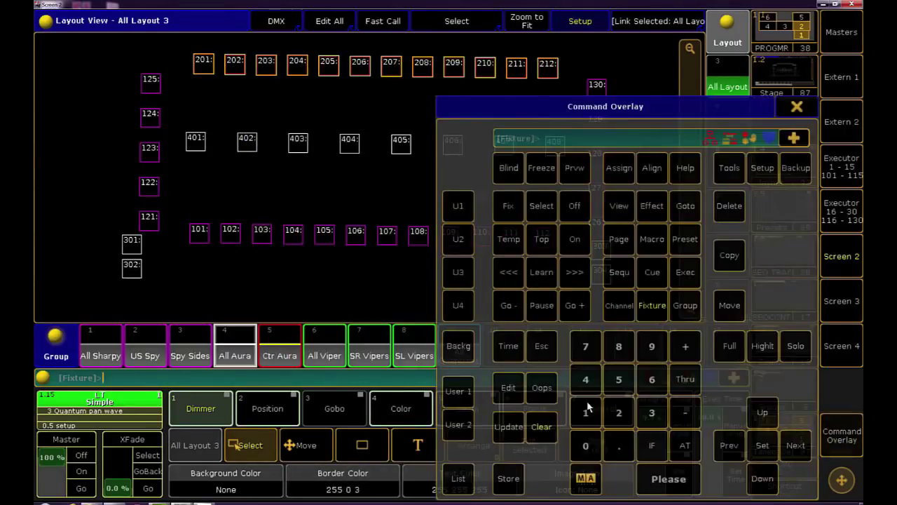
pyautogui.click(541, 427)
pyautogui.click(797, 106)
# - Give the All Viper fixtures a green border, then clear the selection
pyautogui.click(324, 357)
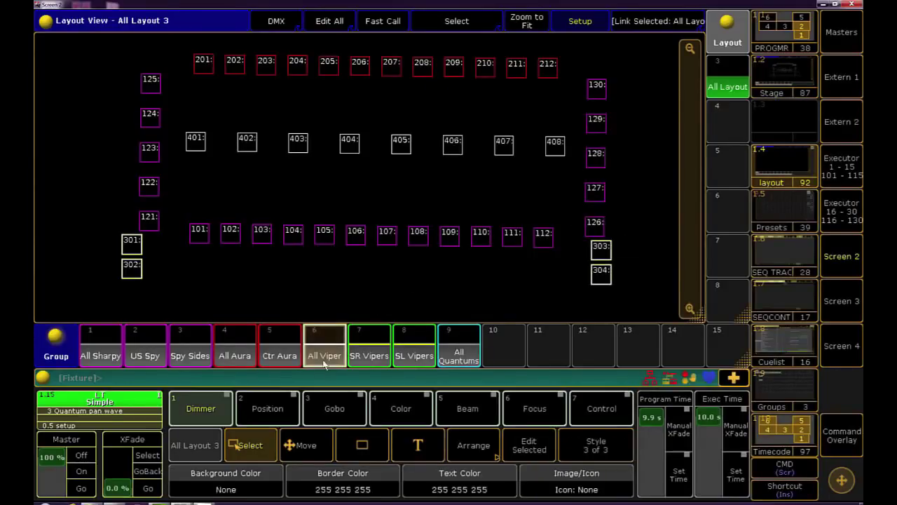
pyautogui.click(343, 483)
pyautogui.click(359, 164)
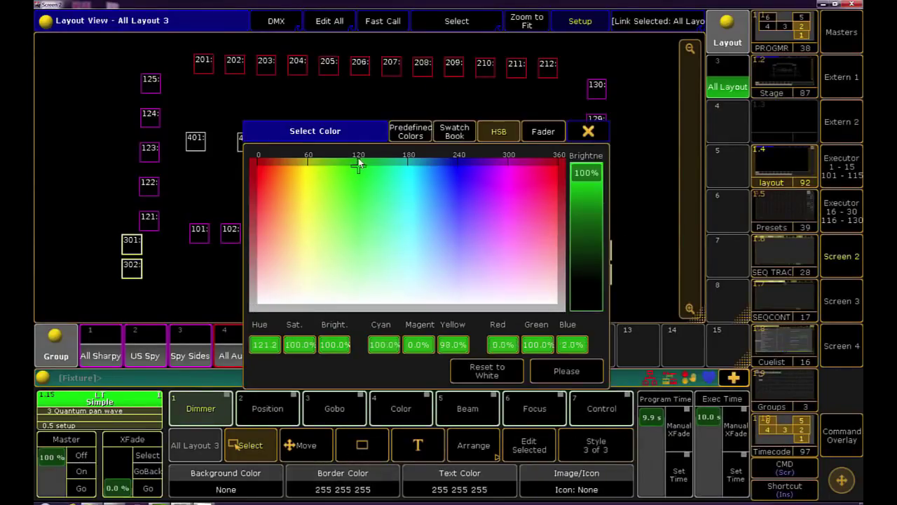
pyautogui.click(566, 371)
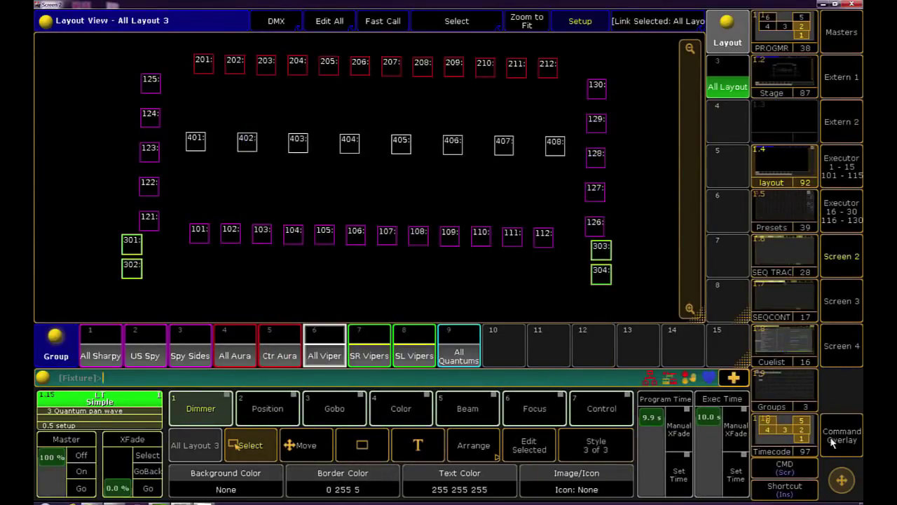
pyautogui.click(843, 434)
pyautogui.click(541, 427)
pyautogui.click(796, 107)
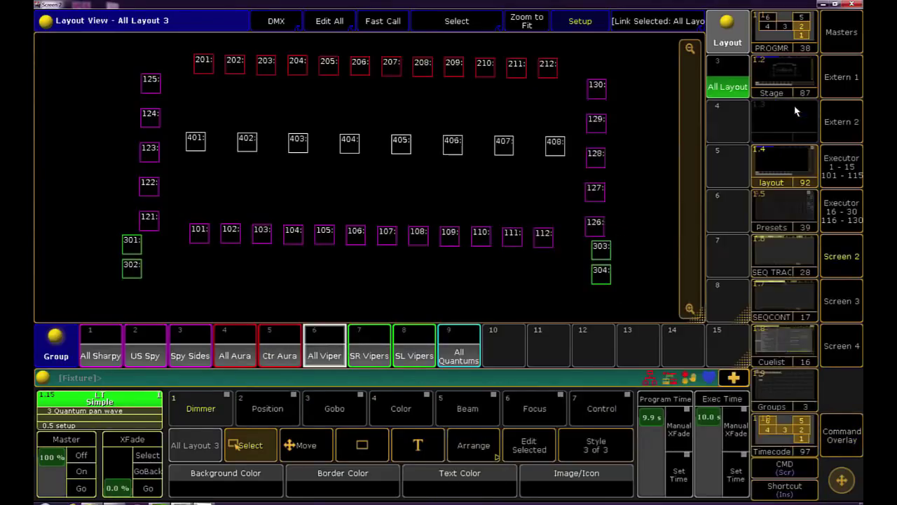
# - Give the All Quantums fixtures a cyan border, then clear the selection
pyautogui.click(459, 354)
pyautogui.click(351, 484)
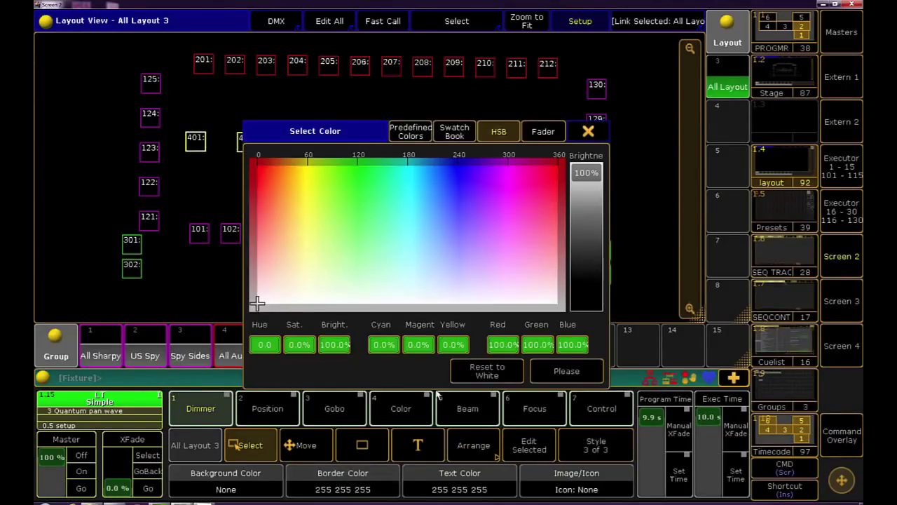
pyautogui.click(408, 164)
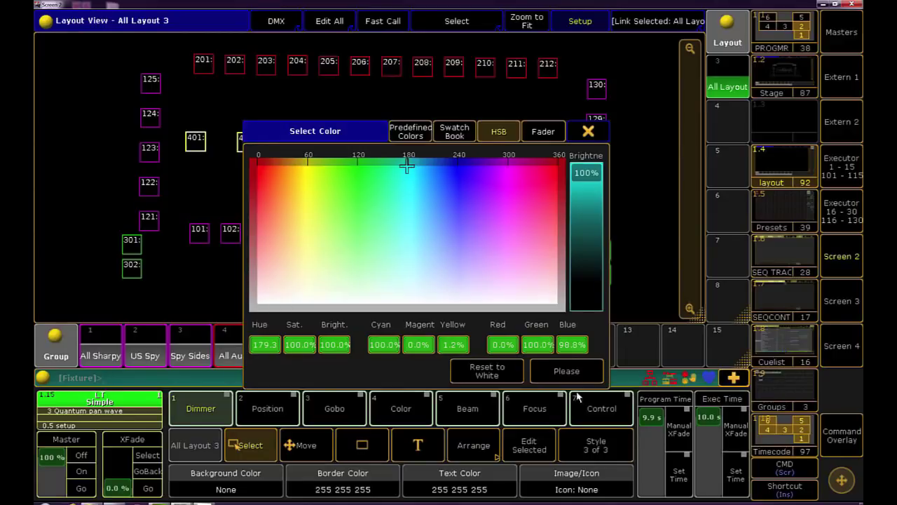
pyautogui.click(566, 371)
pyautogui.click(842, 434)
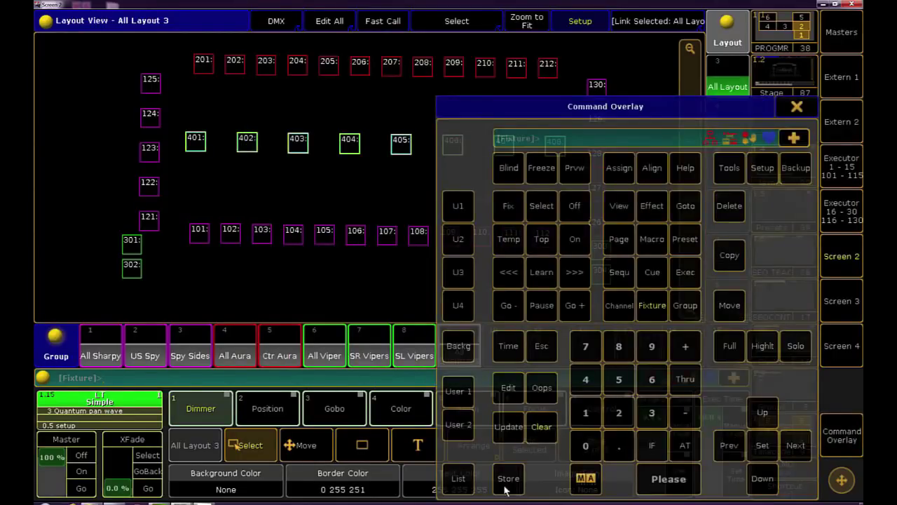
pyautogui.click(541, 427)
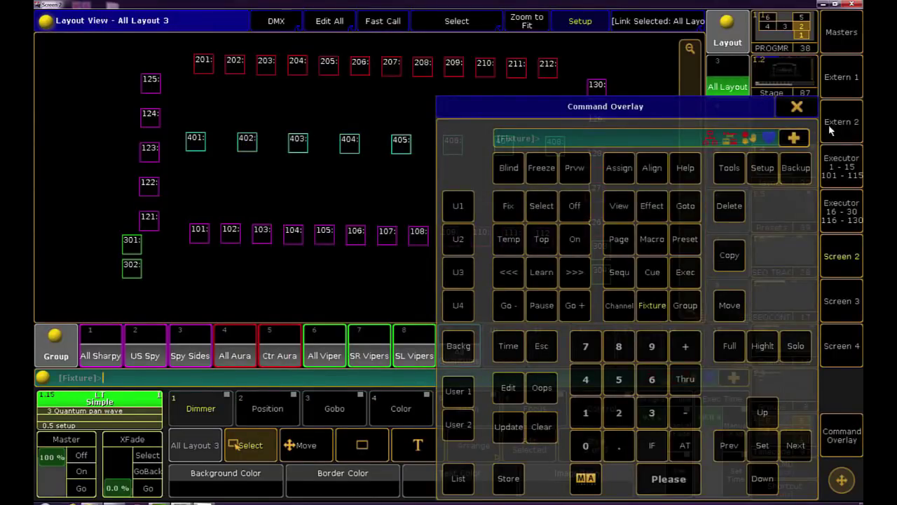
pyautogui.click(797, 107)
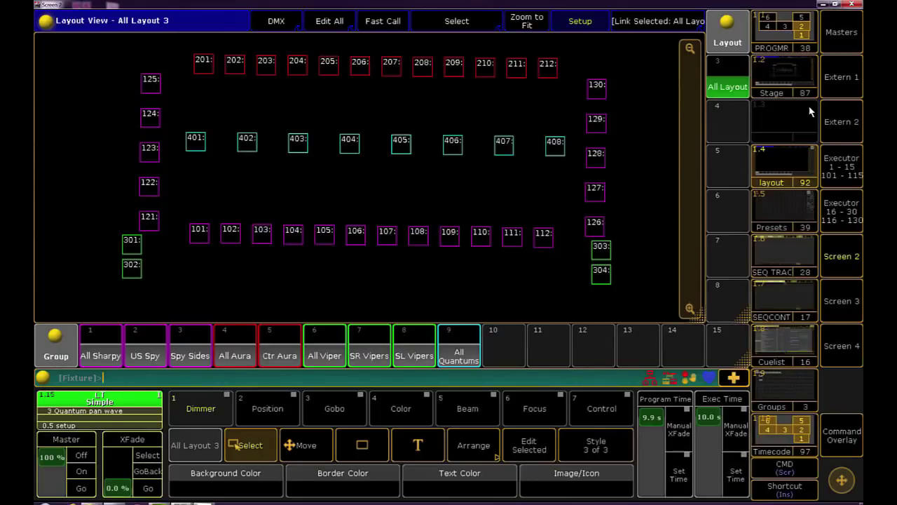
# - Show the Presets view filtered to the Gobo preset pool
pyautogui.click(782, 216)
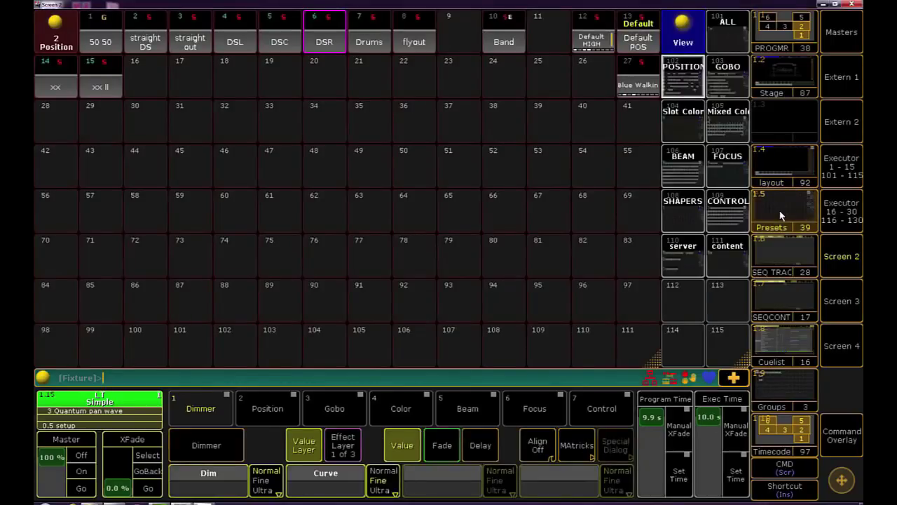
pyautogui.click(721, 84)
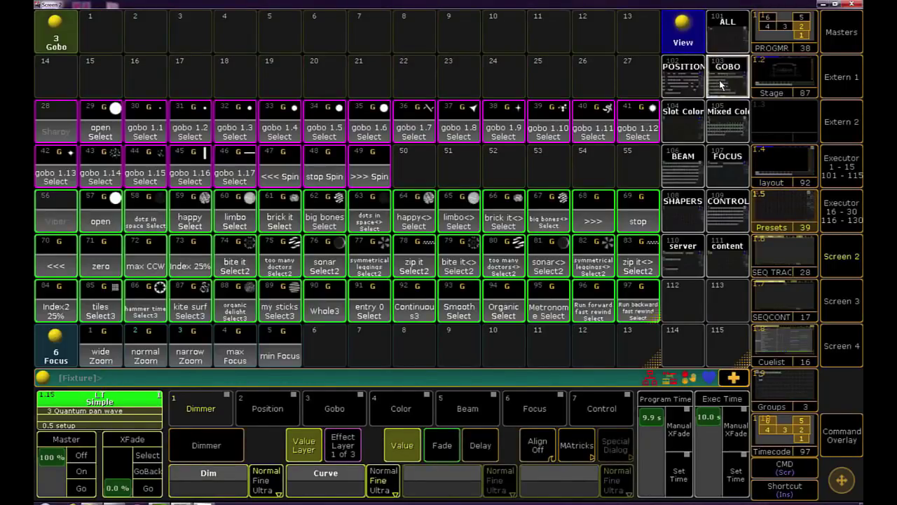